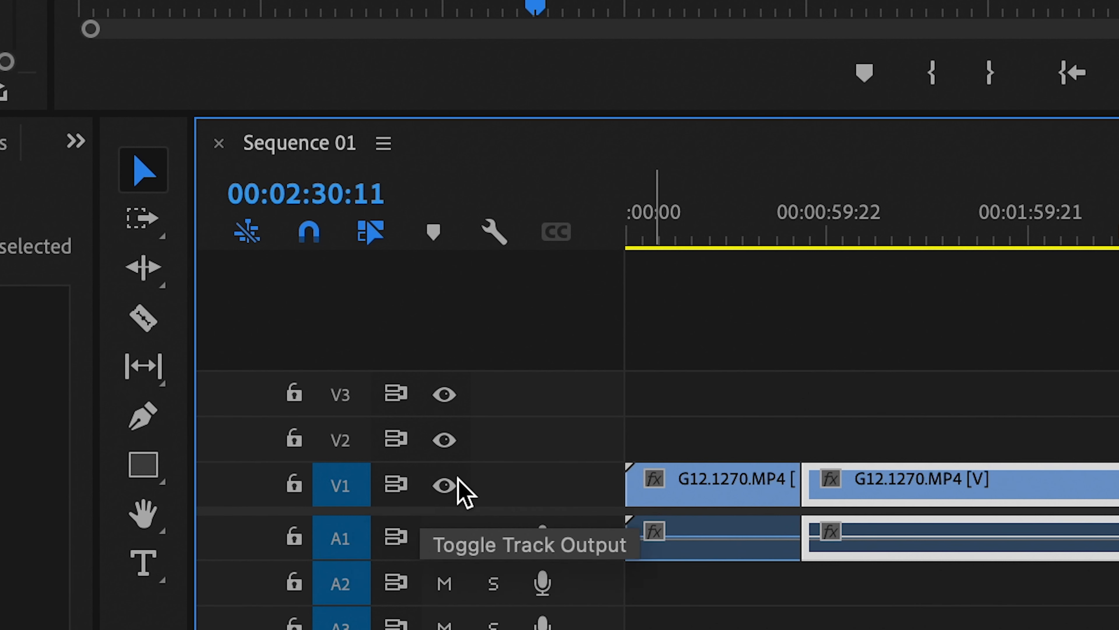
Increase the height of the Video 1 and Audio 1 tracks and move the playhead to 00:01:42:07.
left_click_drag(524, 472, 525, 380)
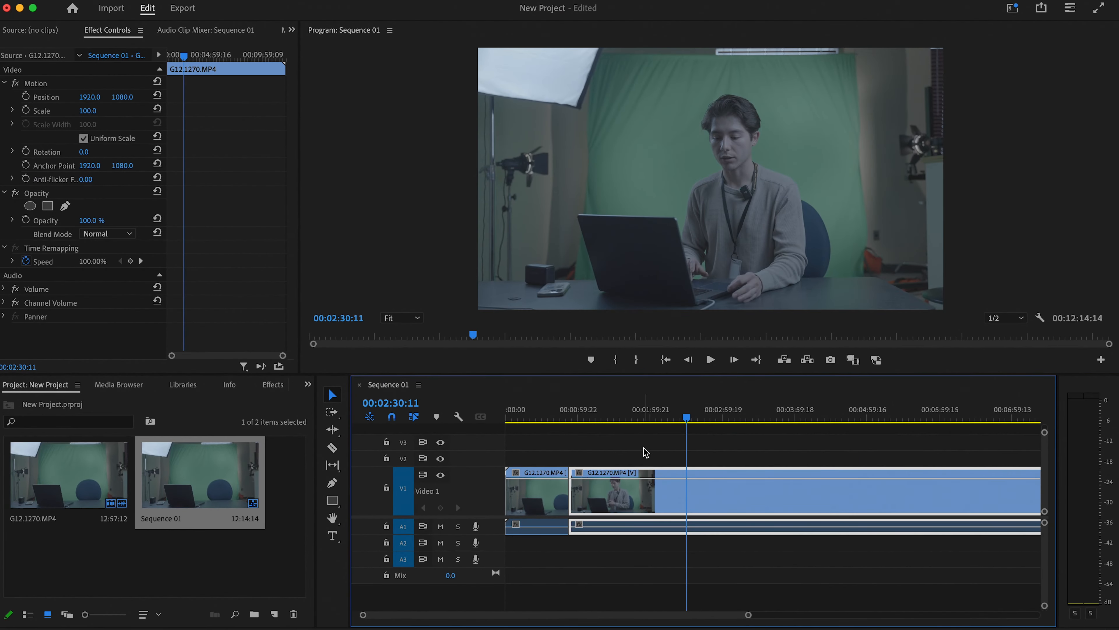
left_click_drag(686, 427, 634, 408)
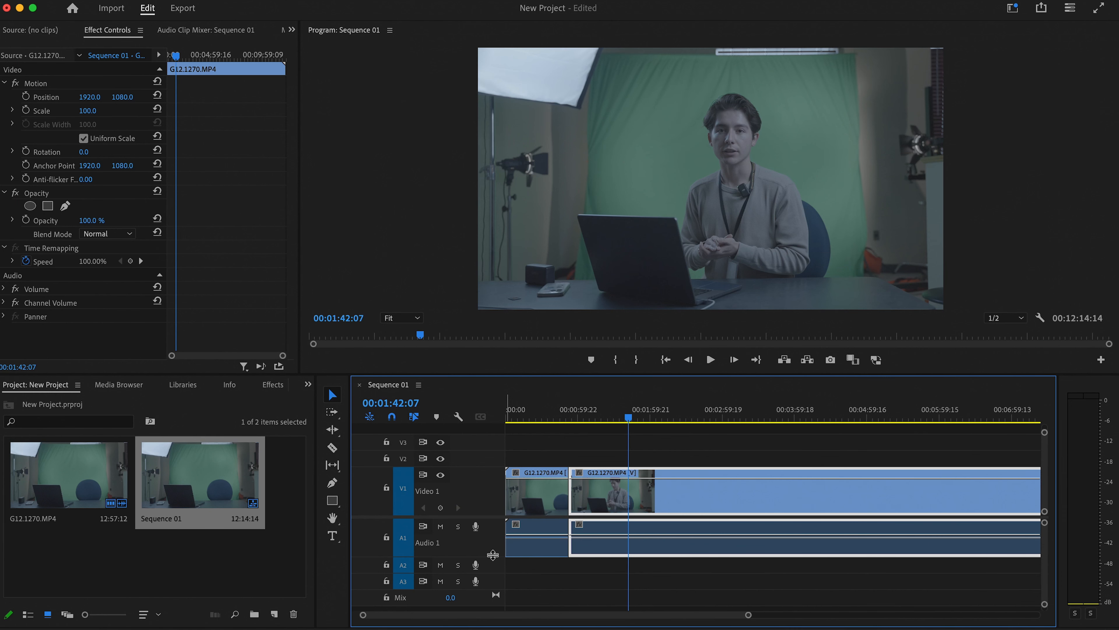
left_click_drag(492, 554, 493, 562)
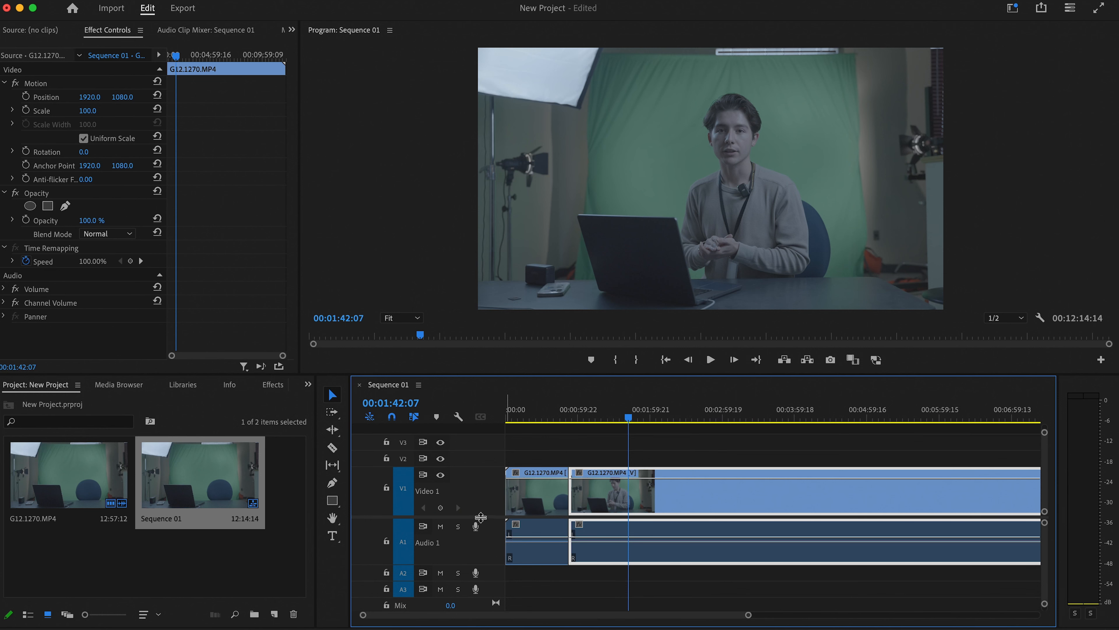
scroll(482, 507, "down", 1)
left_click_drag(483, 454, 478, 472)
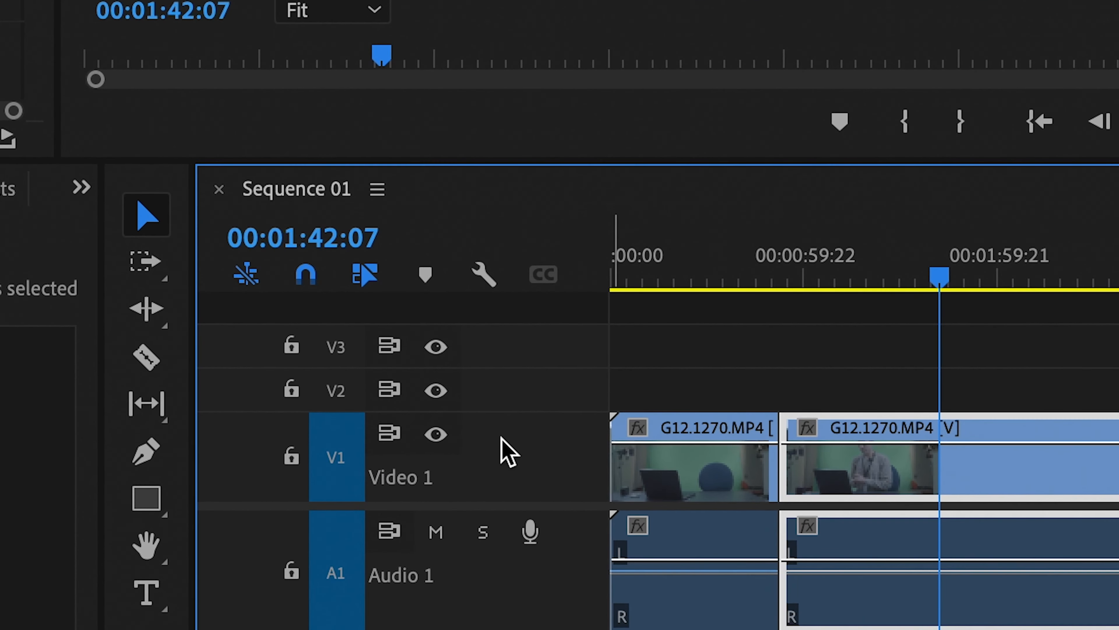
left_click_drag(515, 423, 529, 376)
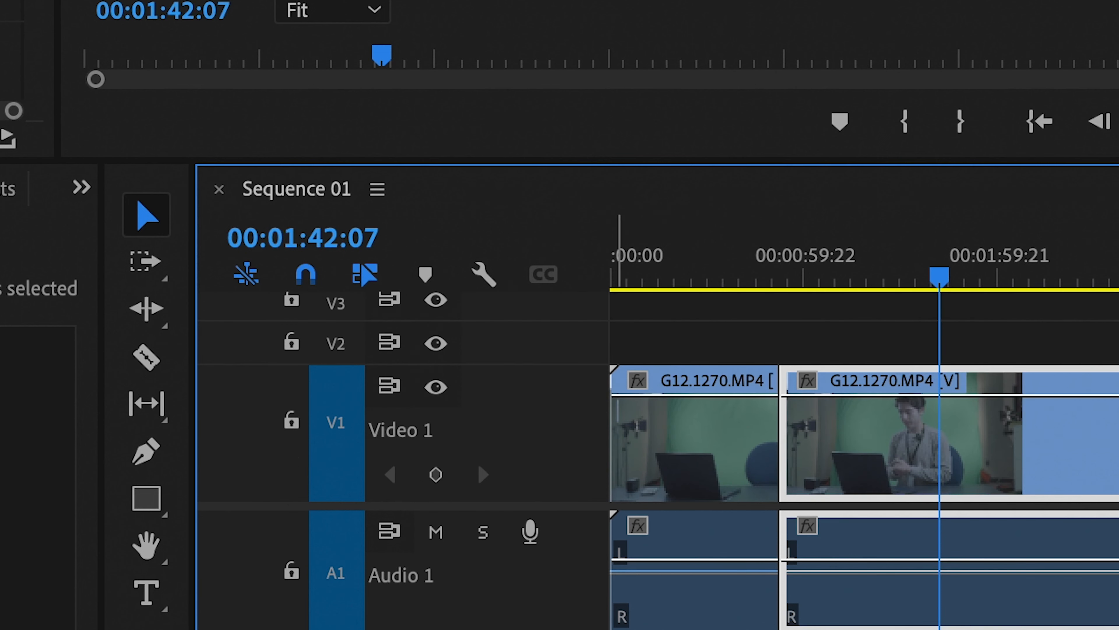
key("alt+=")
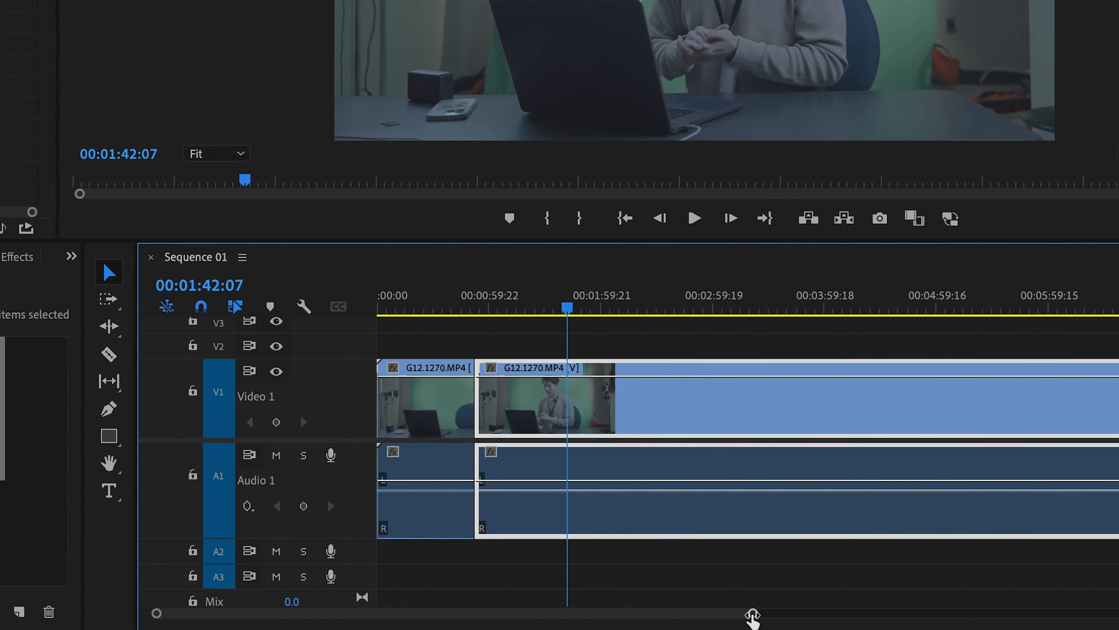
Trim the end of the second clip in Sequence 01 back so the sequence ends at 00:01:42:07.
left_click_drag(749, 615, 1073, 613)
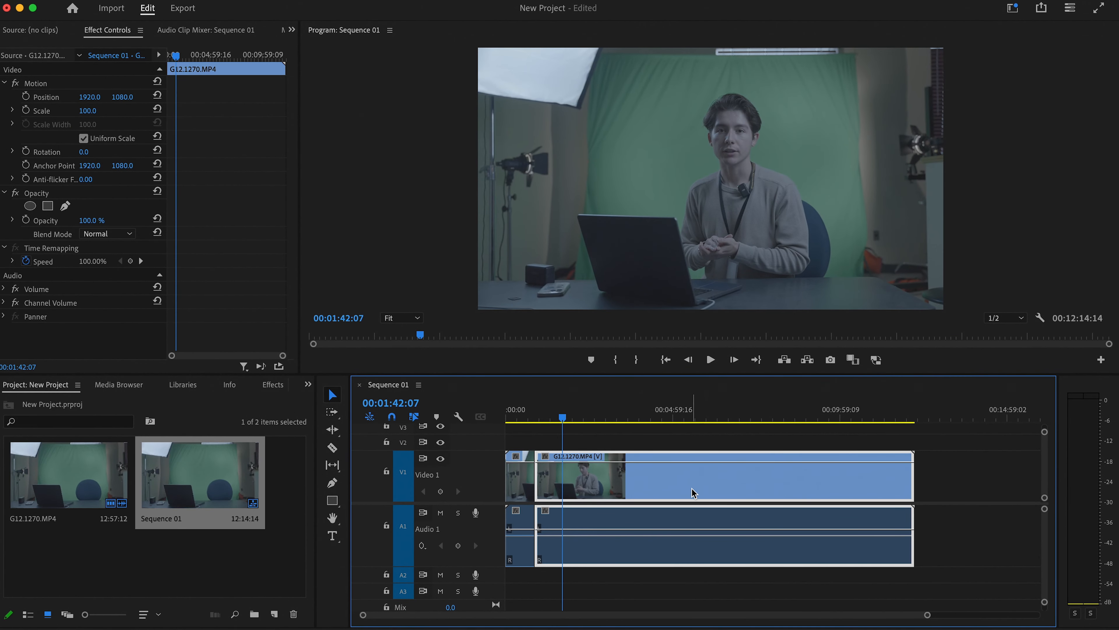
left_click_drag(917, 473, 561, 466)
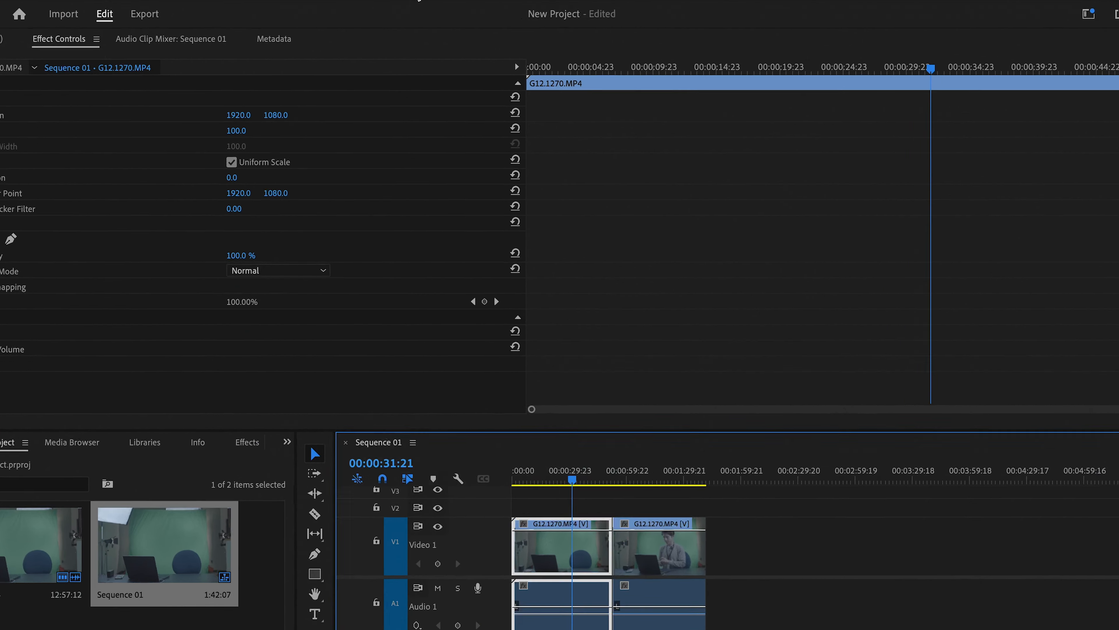
Reset the workspace to its saved layout, and narrow the Source Monitor to enlarge the Program Monitor.
left_click(418, 6)
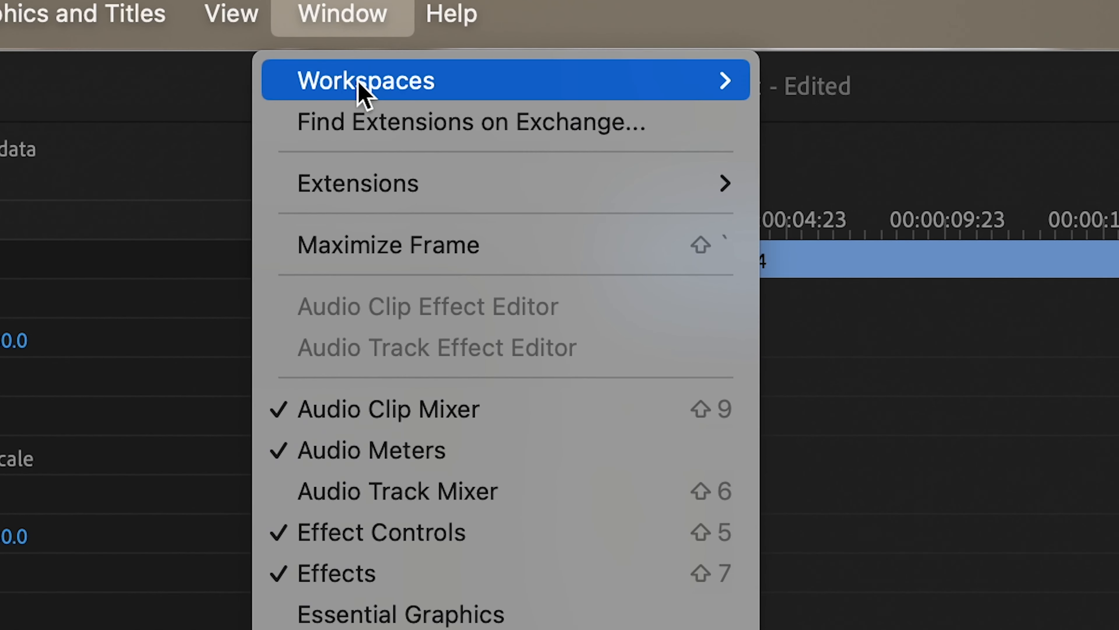
mouse_move(361, 93)
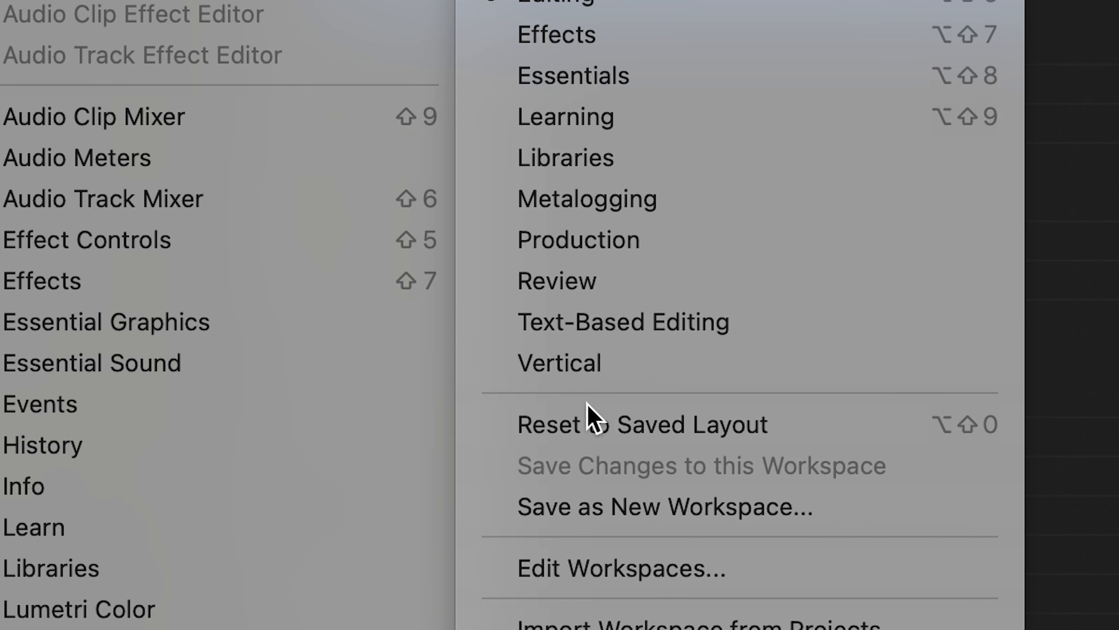
left_click(599, 426)
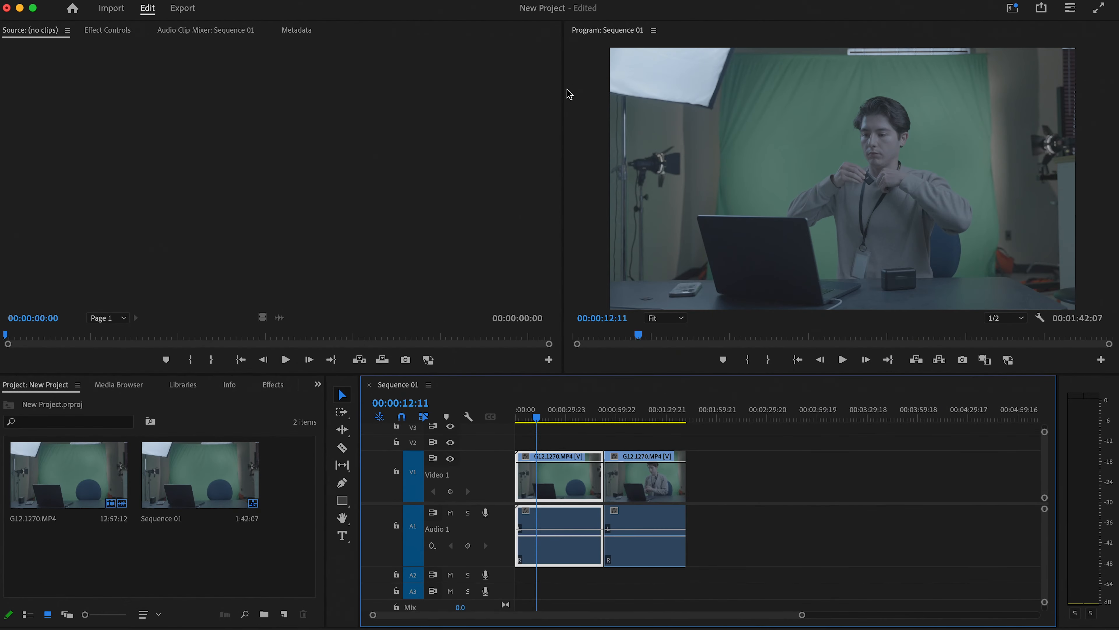
left_click_drag(564, 89, 360, 92)
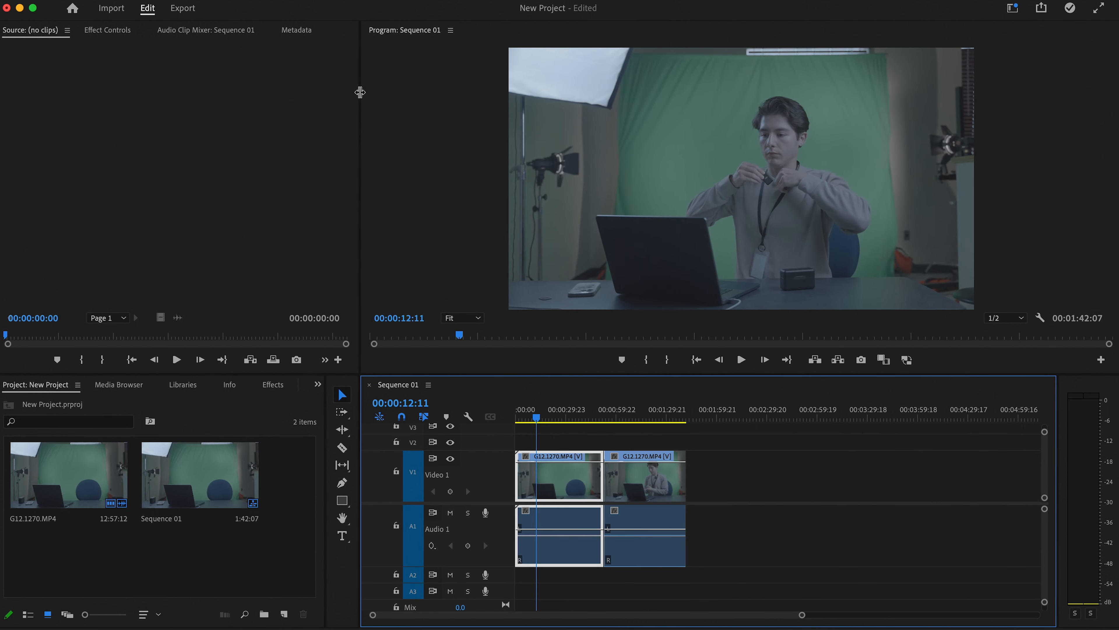
Delete all clips from Sequence 01, and open G12.1270.MP4 in the Source Monitor at 19:04:35:10.
left_click_drag(743, 441, 531, 525)
key("Delete")
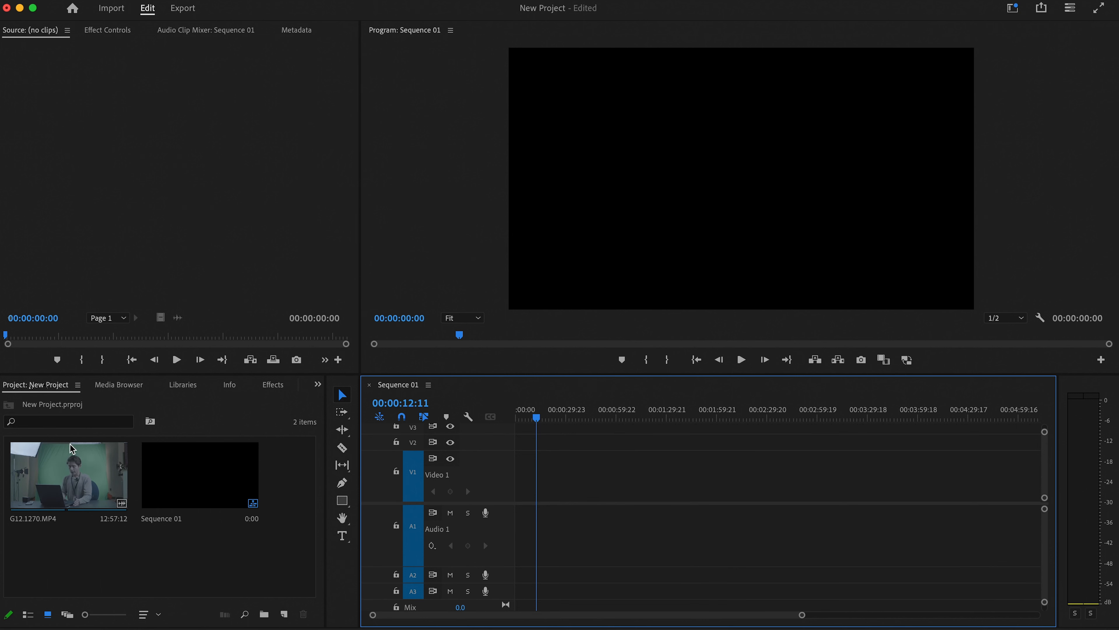
double_click(47, 497)
left_click_drag(112, 341, 283, 344)
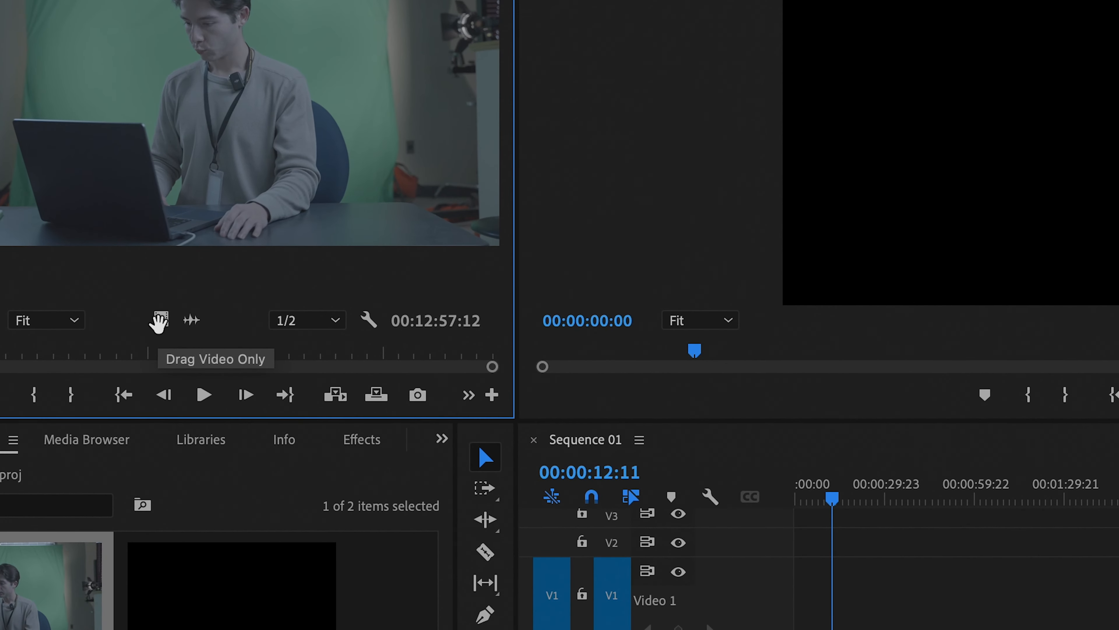
Try adding only the video and only the audio of G12.1270.MP4 to the sequence, undoing each placement.
left_click_drag(160, 321, 862, 628)
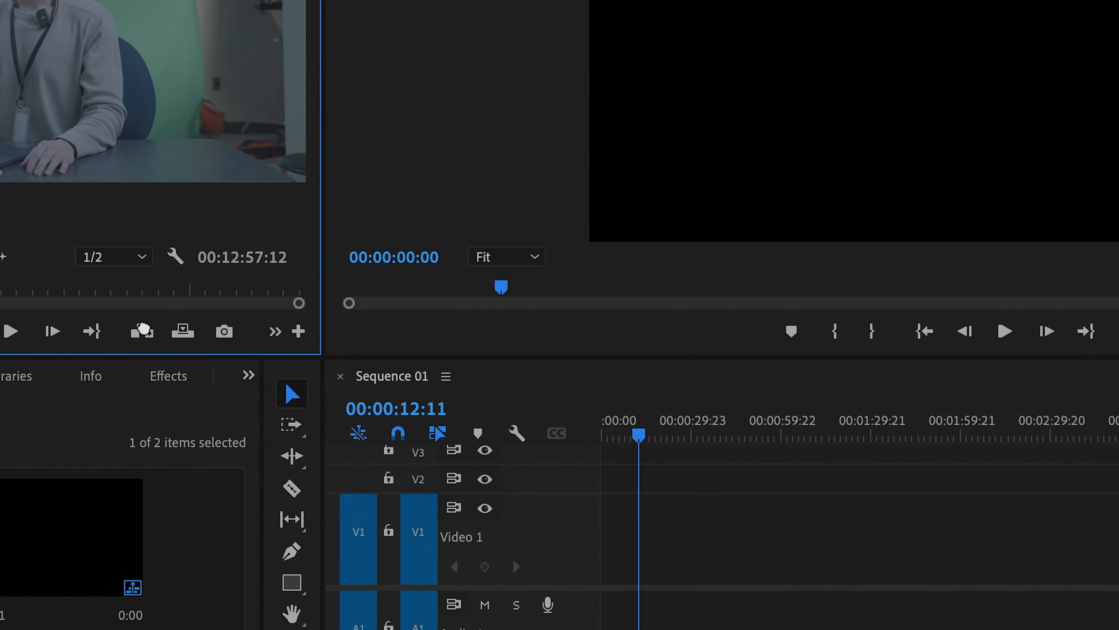
left_click_drag(338, 465, 335, 467)
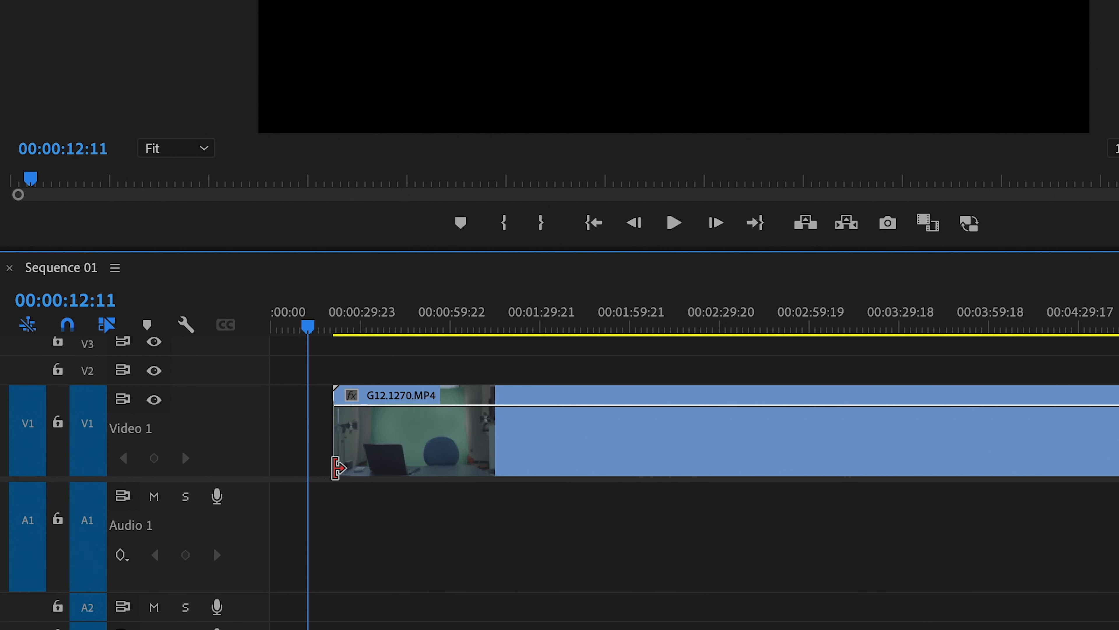
key("super+z")
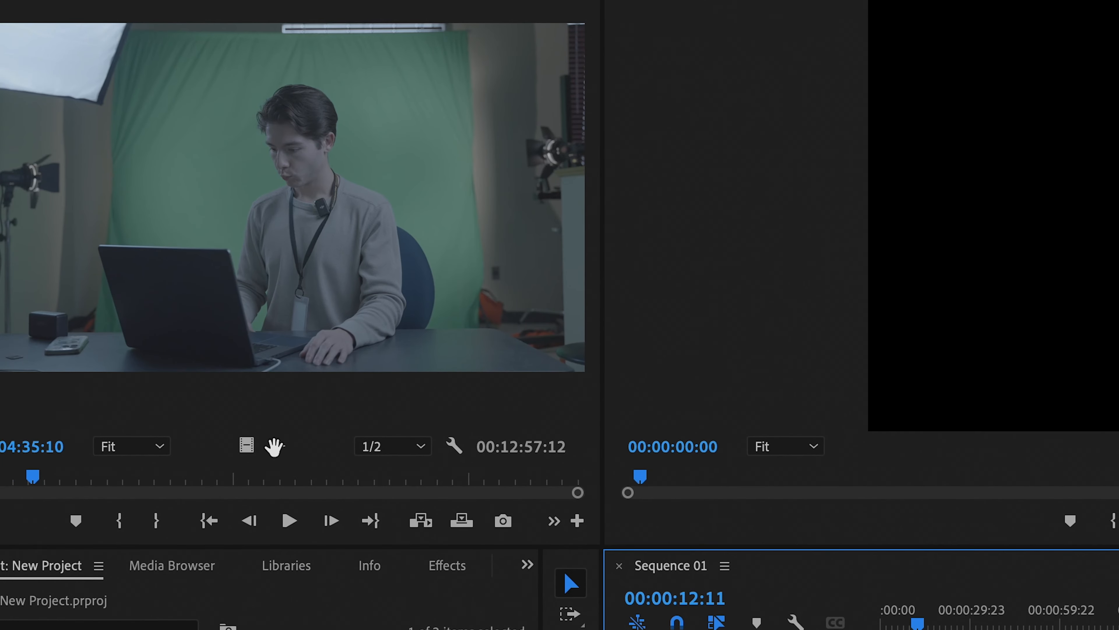
left_click_drag(276, 447, 371, 414)
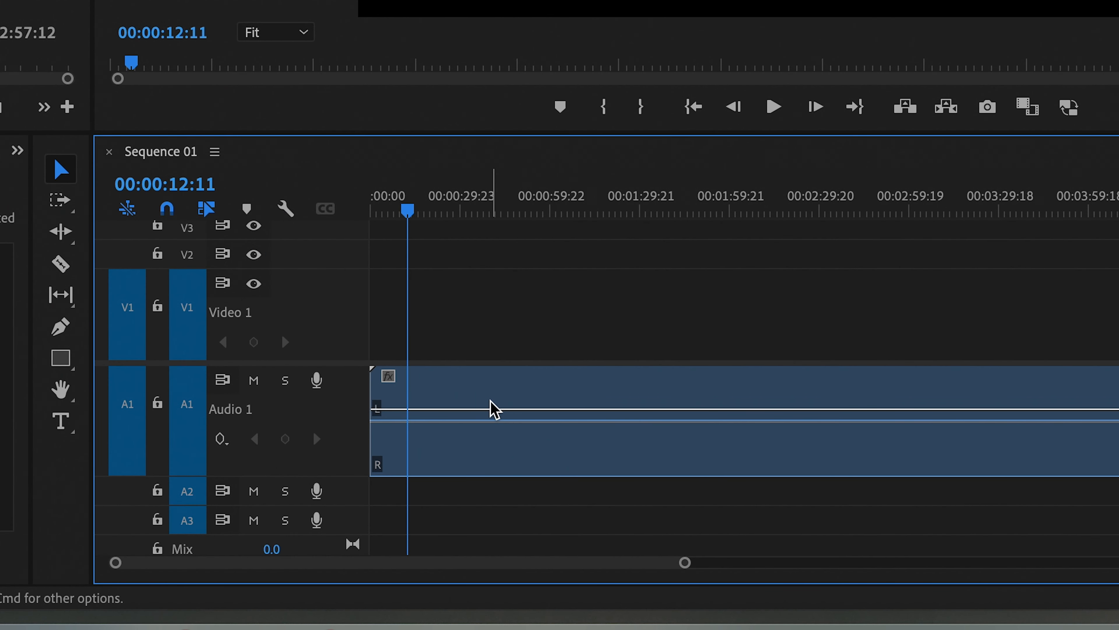
key("super+z")
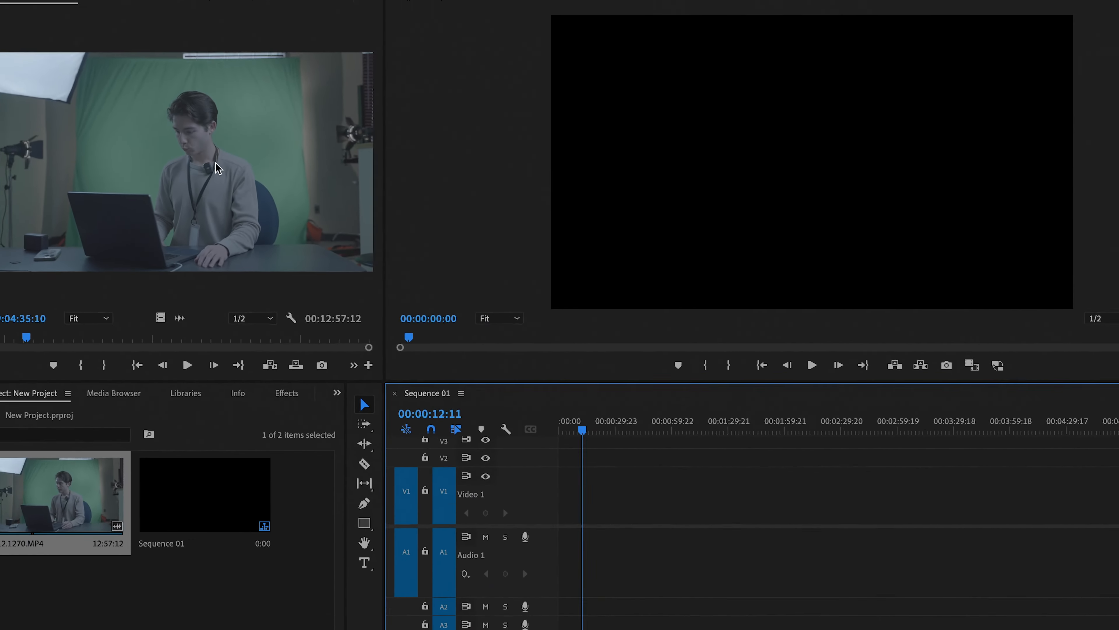
Place G12.1270.MP4 with both video and audio at the start of Sequence 01 on tracks V1 and A1.
left_click_drag(249, 77, 780, 598)
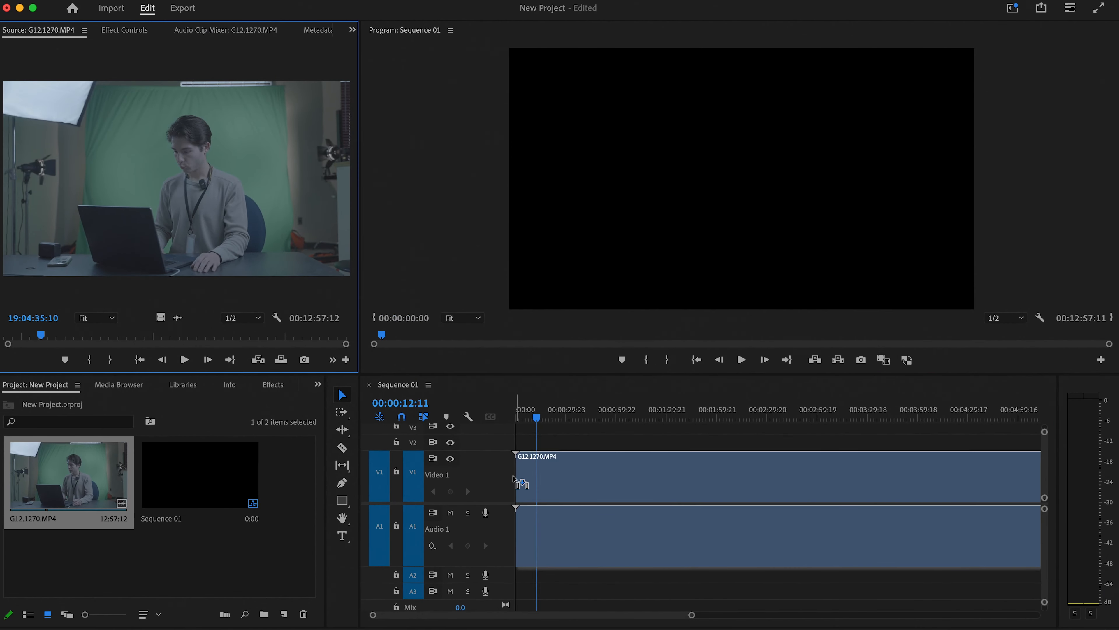
left_click_drag(514, 477, 542, 475)
scroll(578, 488, "down", 5)
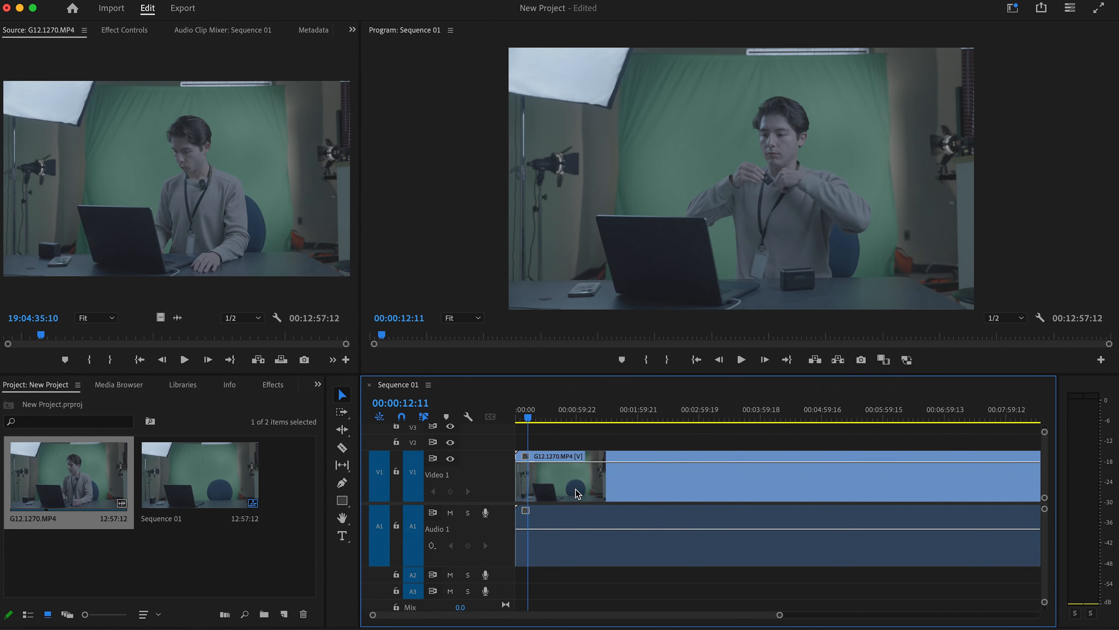
Cut the clip with the Razor tool at five points about 12 seconds apart, the last at 00:01:00:21.
scroll(578, 488, "up", 7)
scroll(578, 488, "left", 5)
key("c")
left_click(557, 479)
left_click_drag(583, 408, 684, 408)
left_click(600, 467)
left_click(642, 472)
left_click(684, 471)
left_click_drag(684, 408, 724, 409)
left_click(724, 474)
Delete the long remaining piece of the clip after the cut at 00:01:00:21.
key("v")
left_click(791, 489)
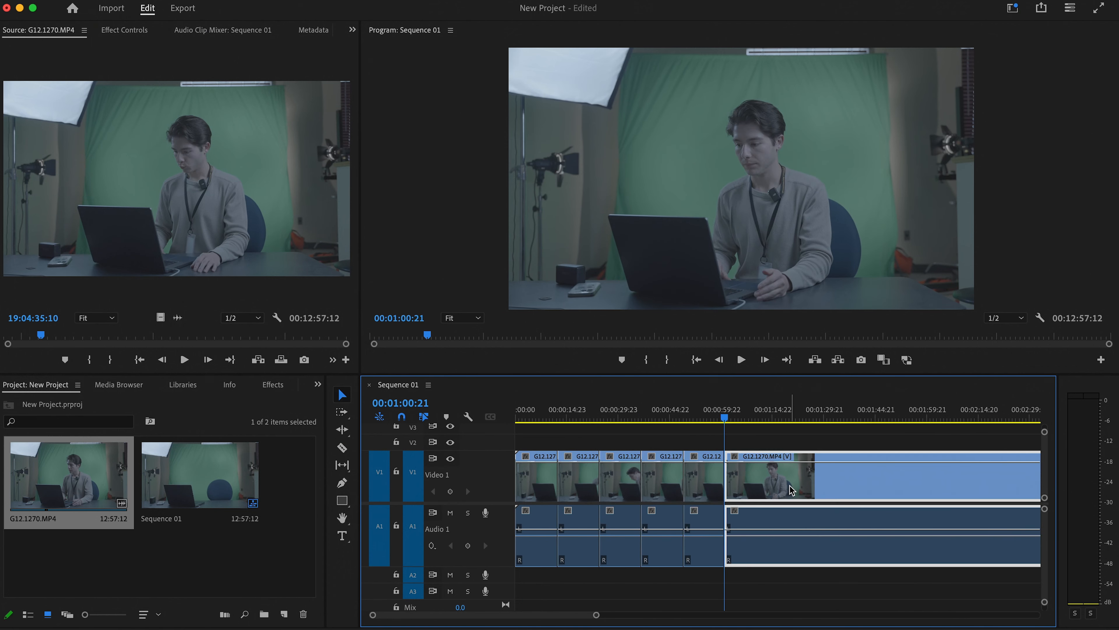
key("Delete")
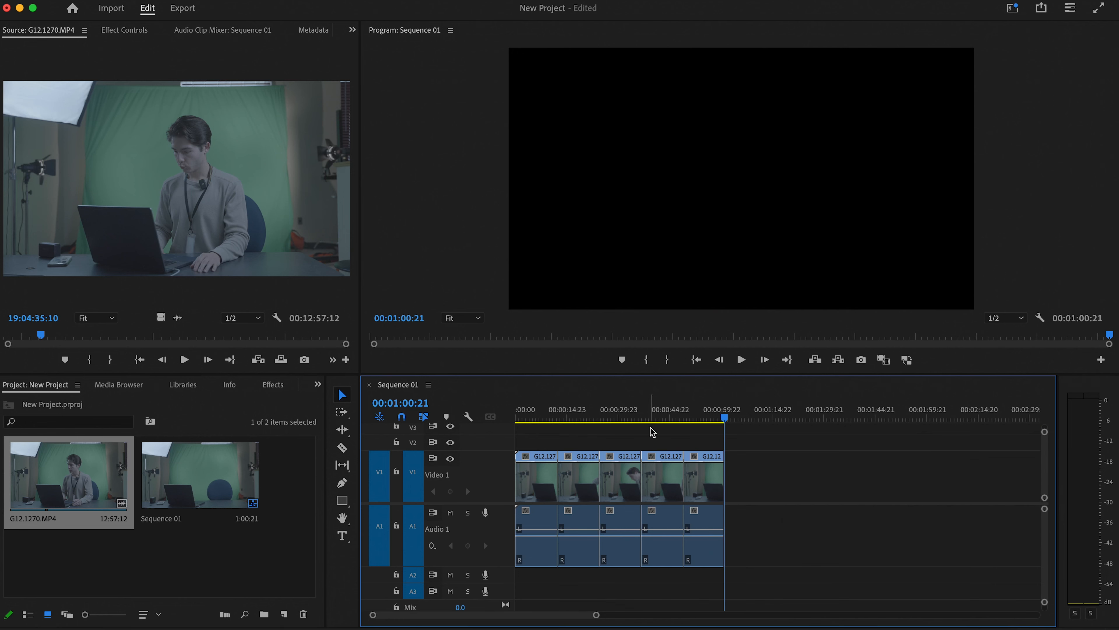
Try deleting the second clip with its linked audio, and undo the deletion.
left_click(646, 417)
left_click(564, 417)
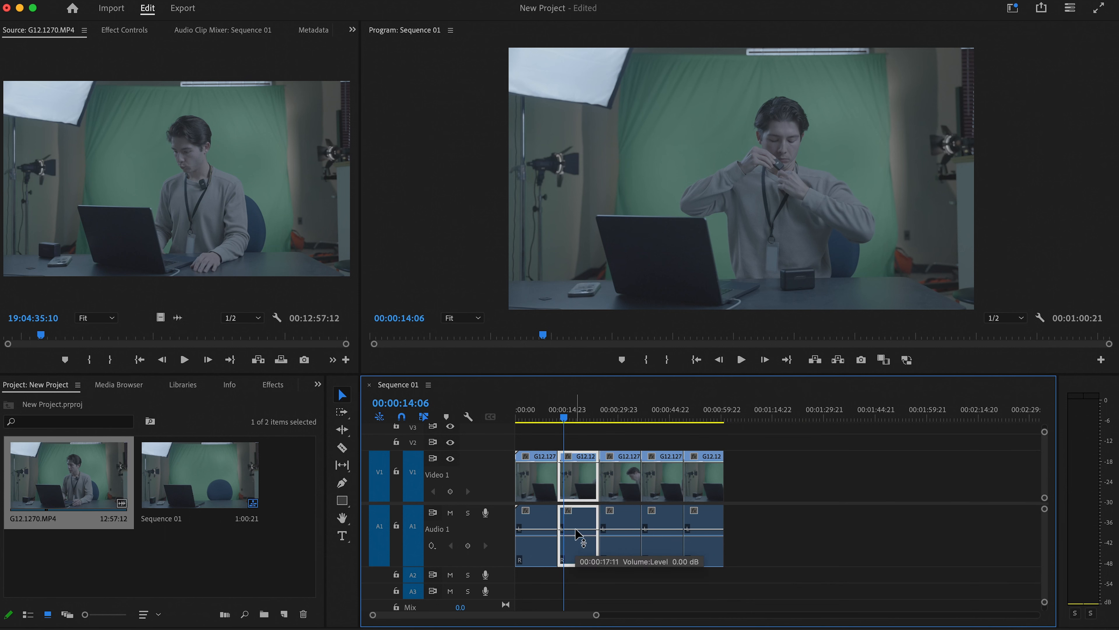
key("Delete")
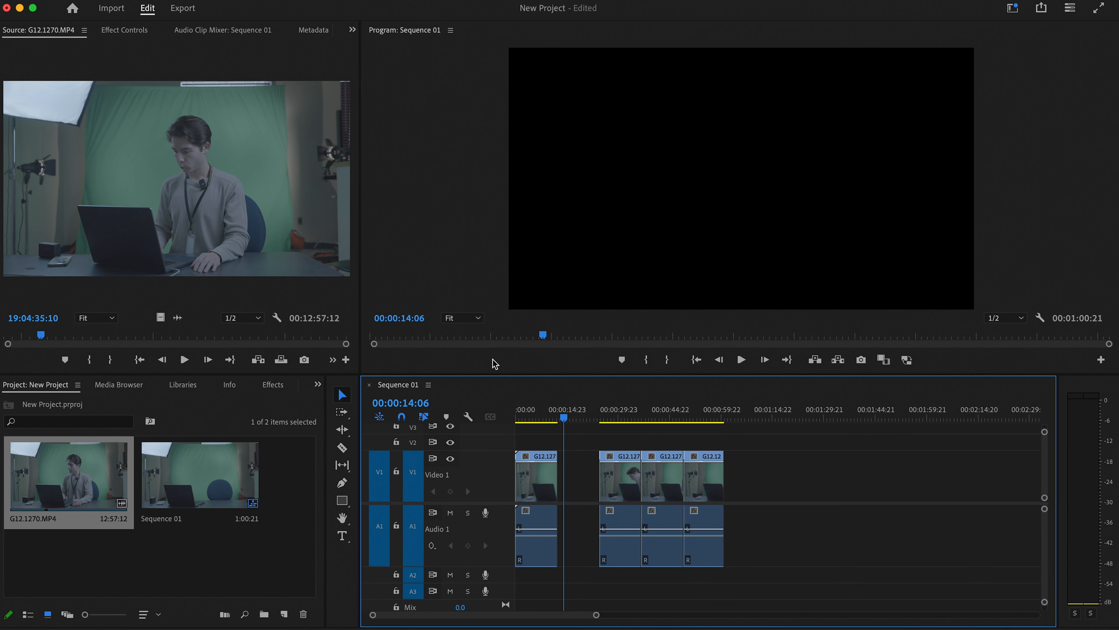
key("period")
Unlink the video and audio of the second clip in the timeline.
left_click(591, 490)
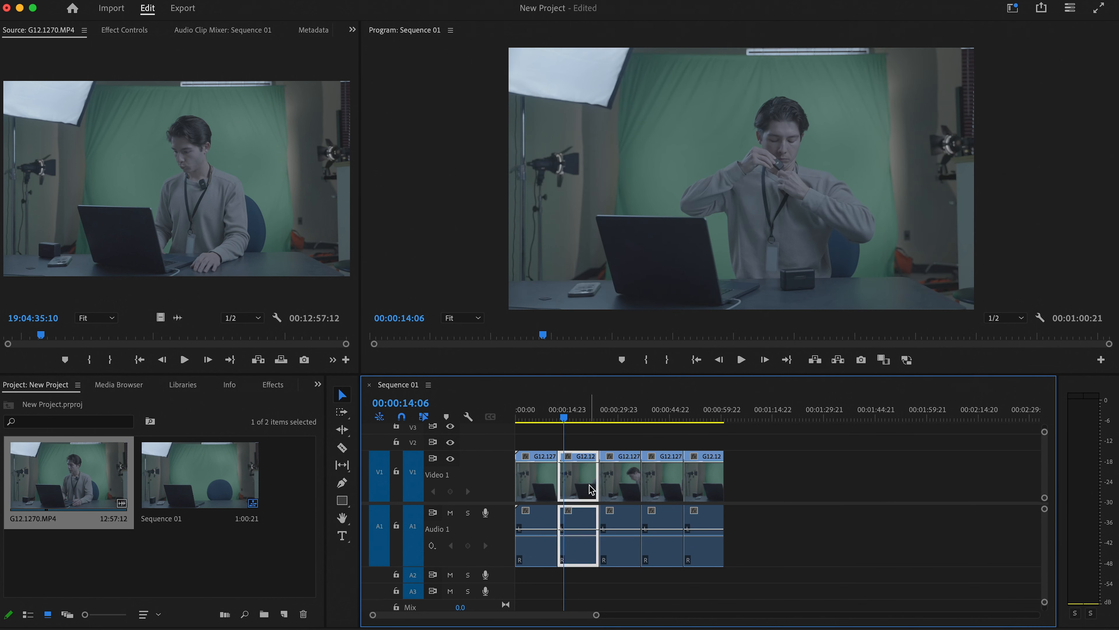
right_click(590, 489)
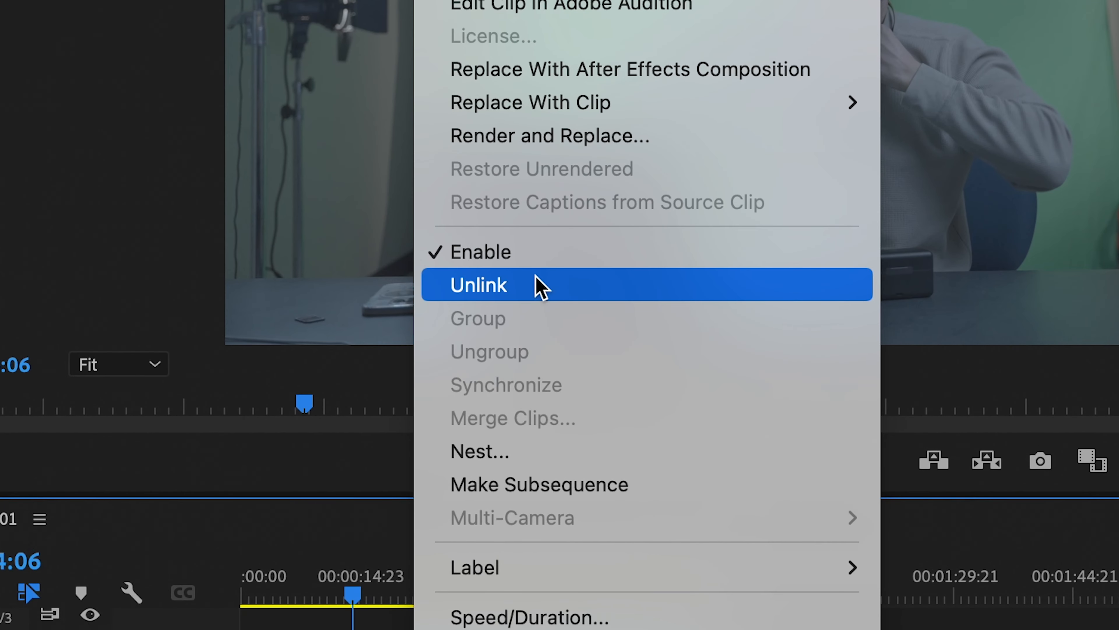
left_click(539, 286)
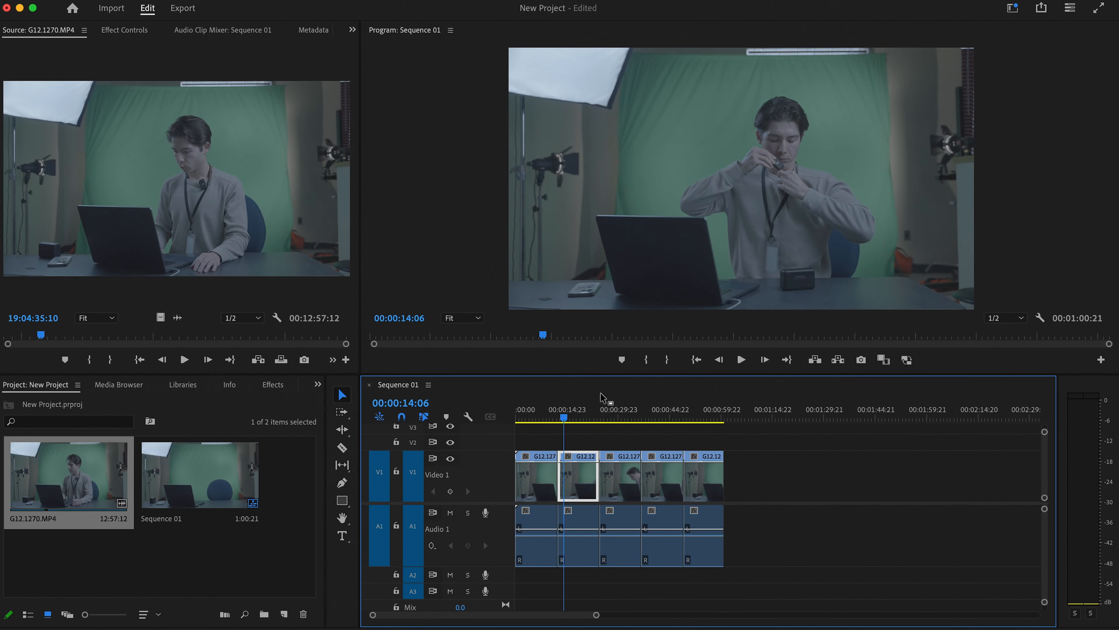
Try deleting the second clip's audio alone and its video alone, undoing each deletion.
left_click(575, 527)
key("Delete")
key("super+z")
left_click(589, 481)
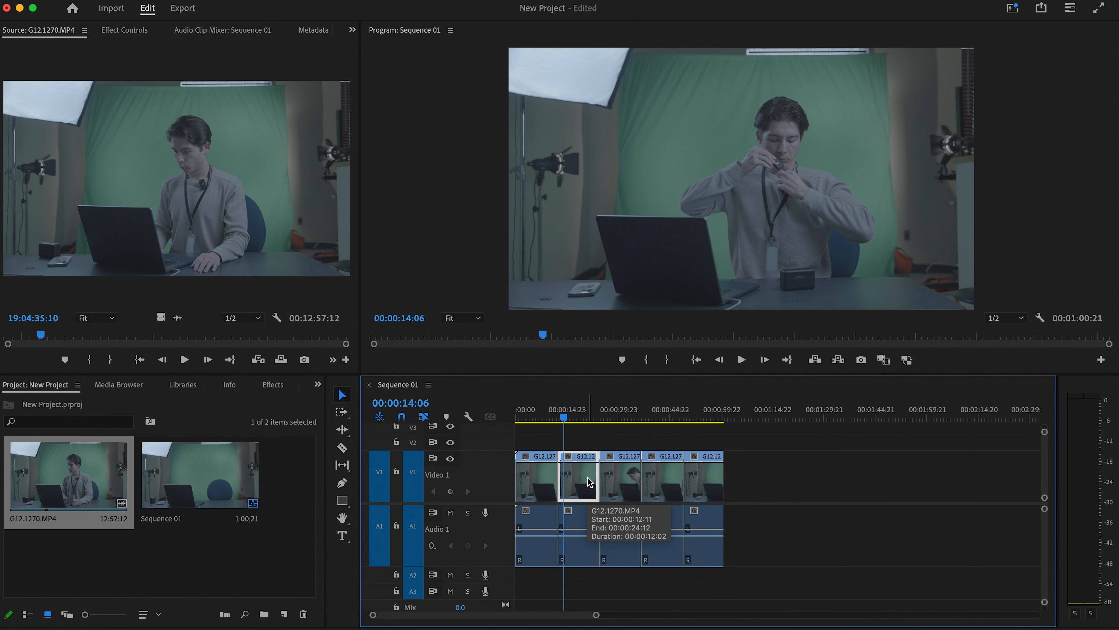
key("Delete")
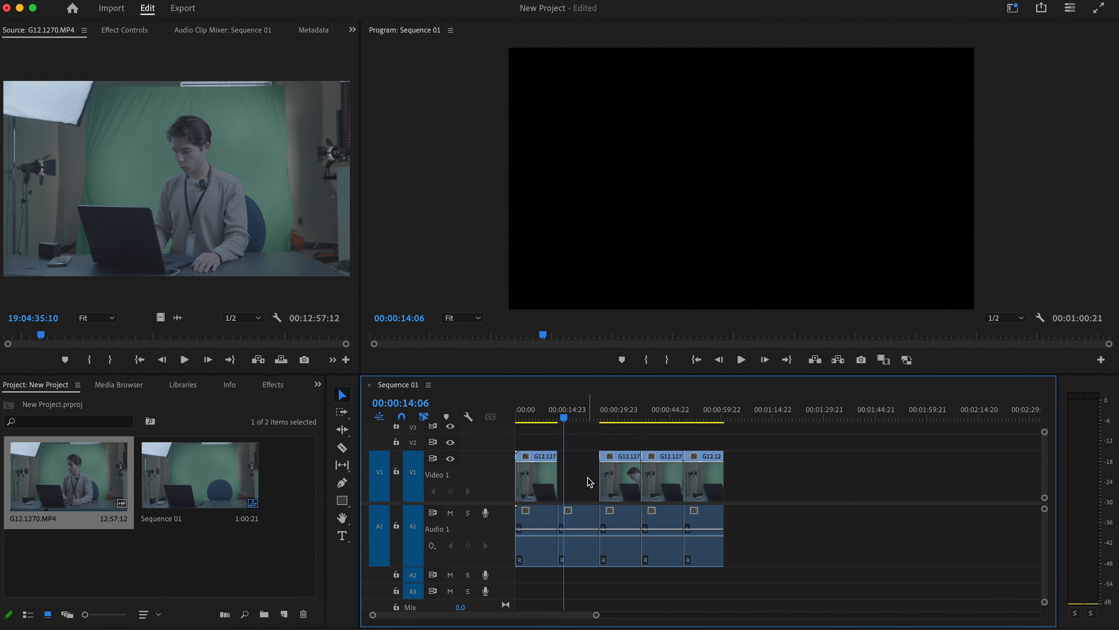
key("super+z")
Try deleting the last four clips together as one selection, and undo the deletion.
left_click(572, 417)
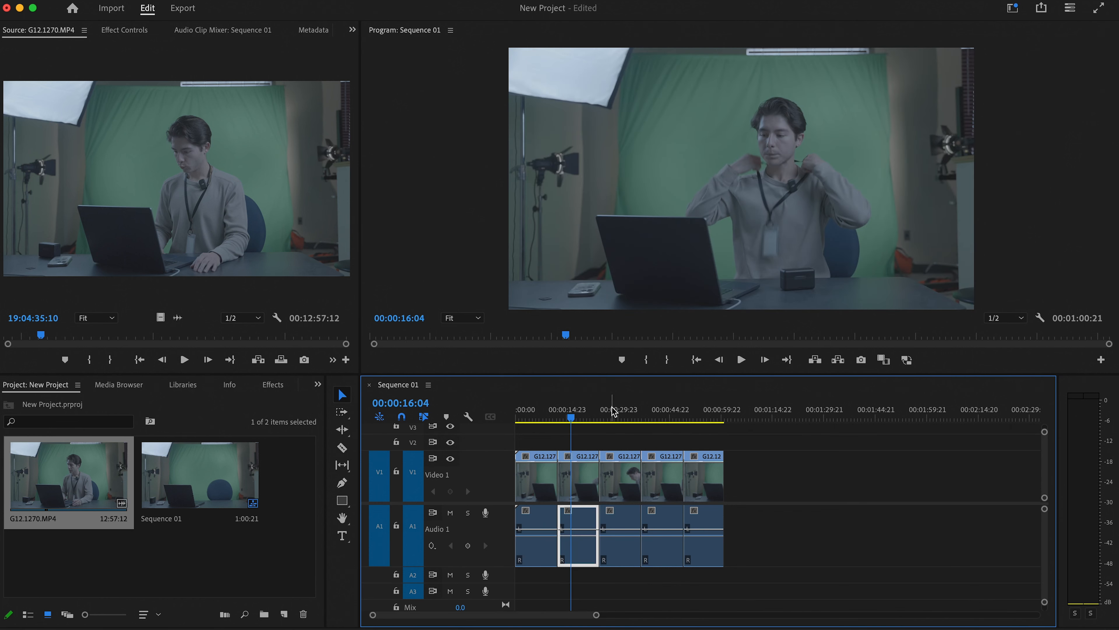
left_click_drag(621, 435, 615, 602)
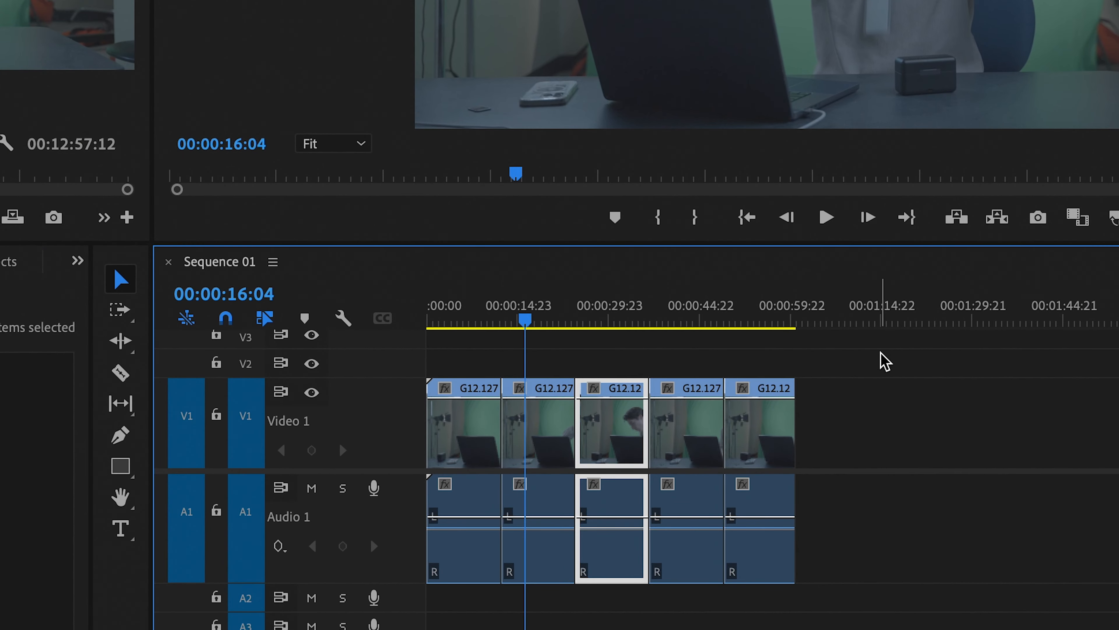
left_click_drag(887, 350, 550, 515)
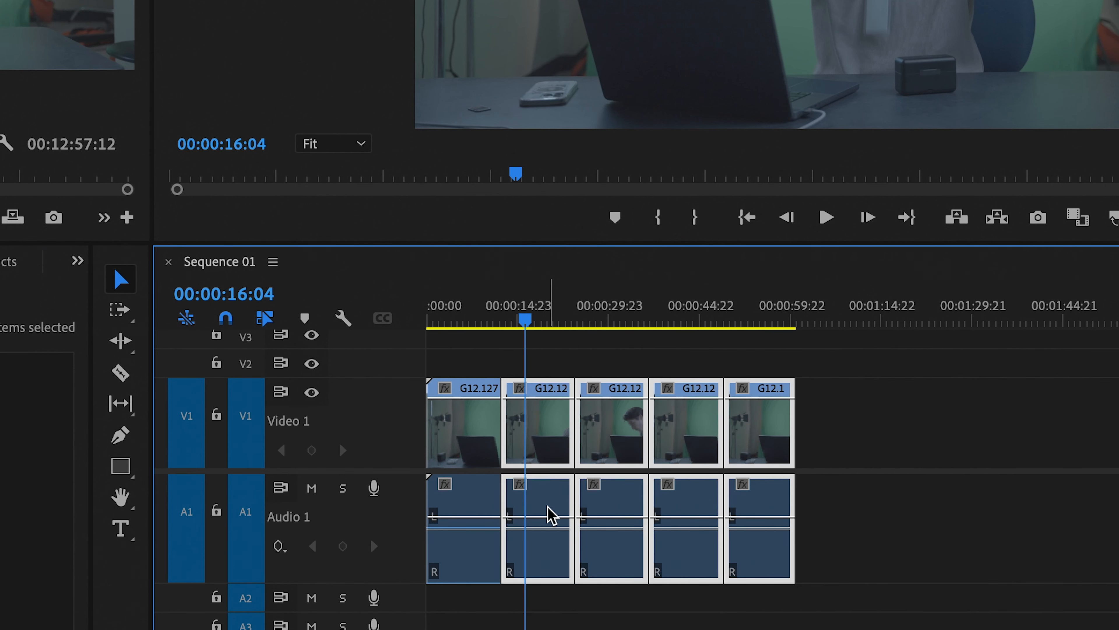
key("Delete")
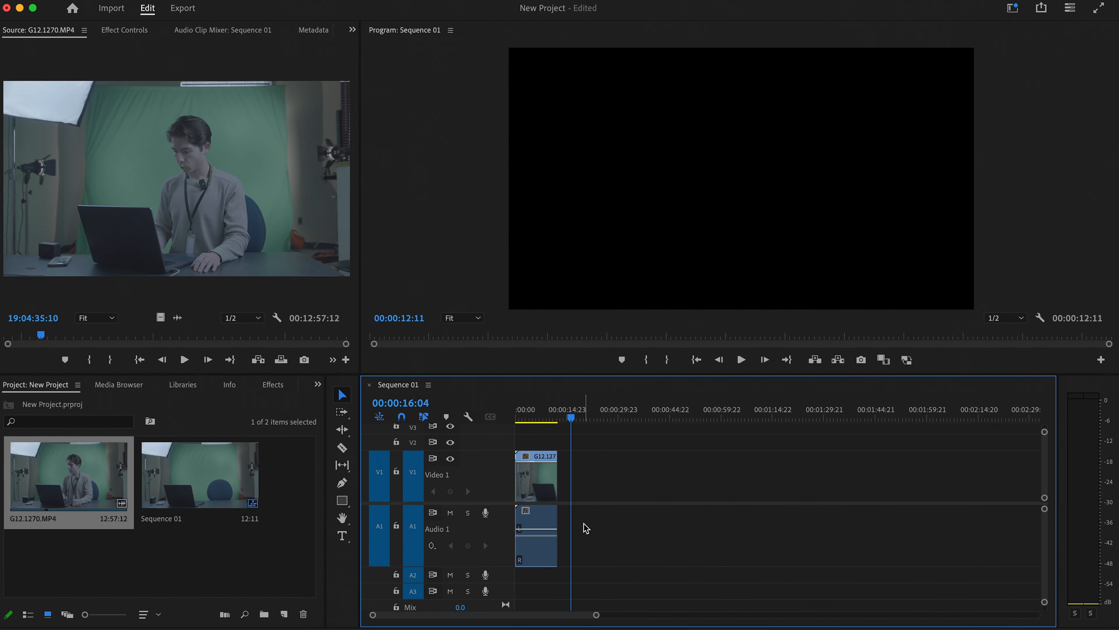
key("super+z")
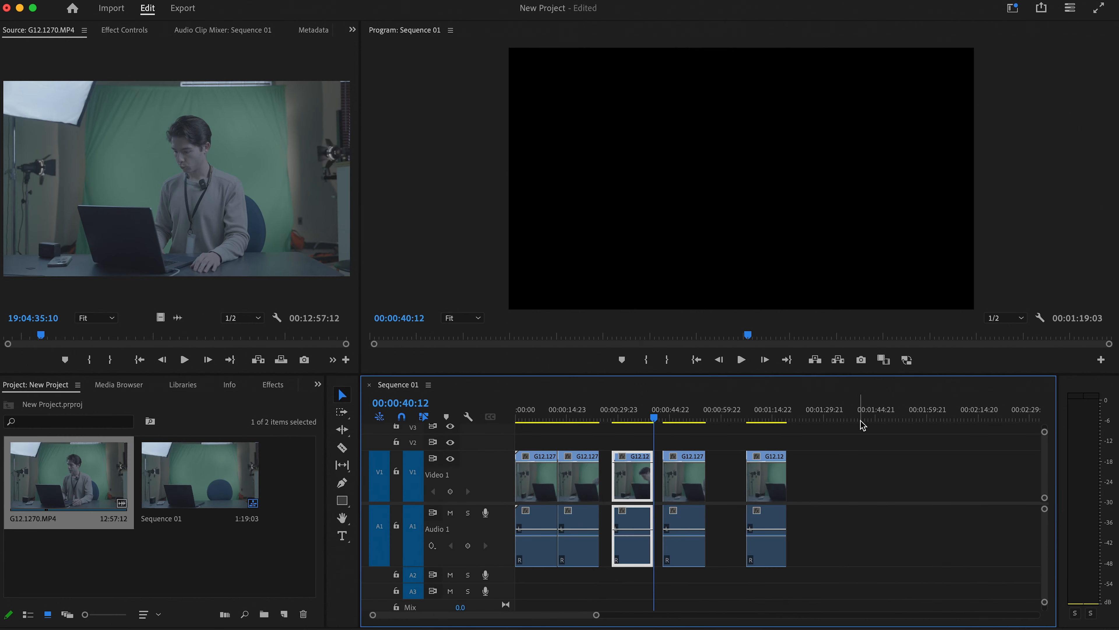
Group the last three clips in the timeline and reposition them together further along the sequence.
left_click_drag(839, 447, 629, 511)
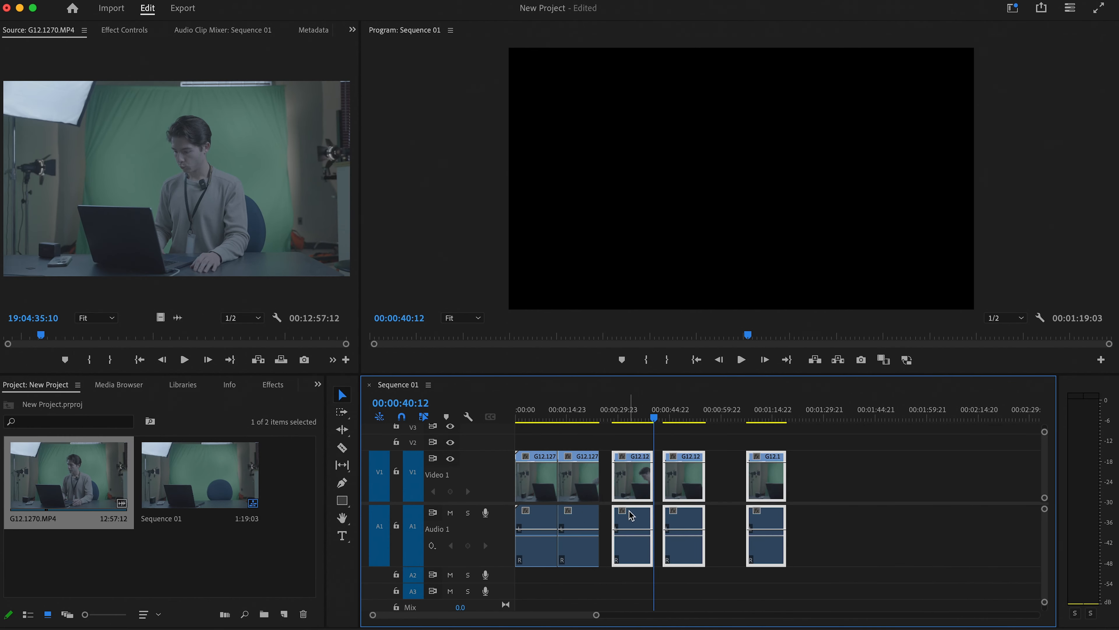
right_click(678, 496)
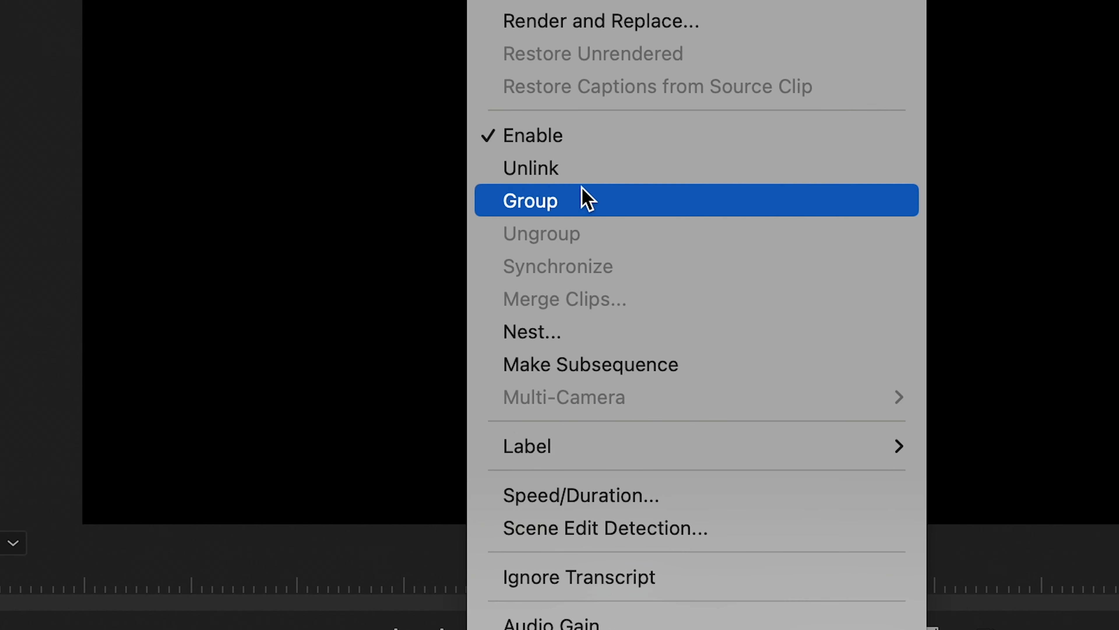
left_click(586, 199)
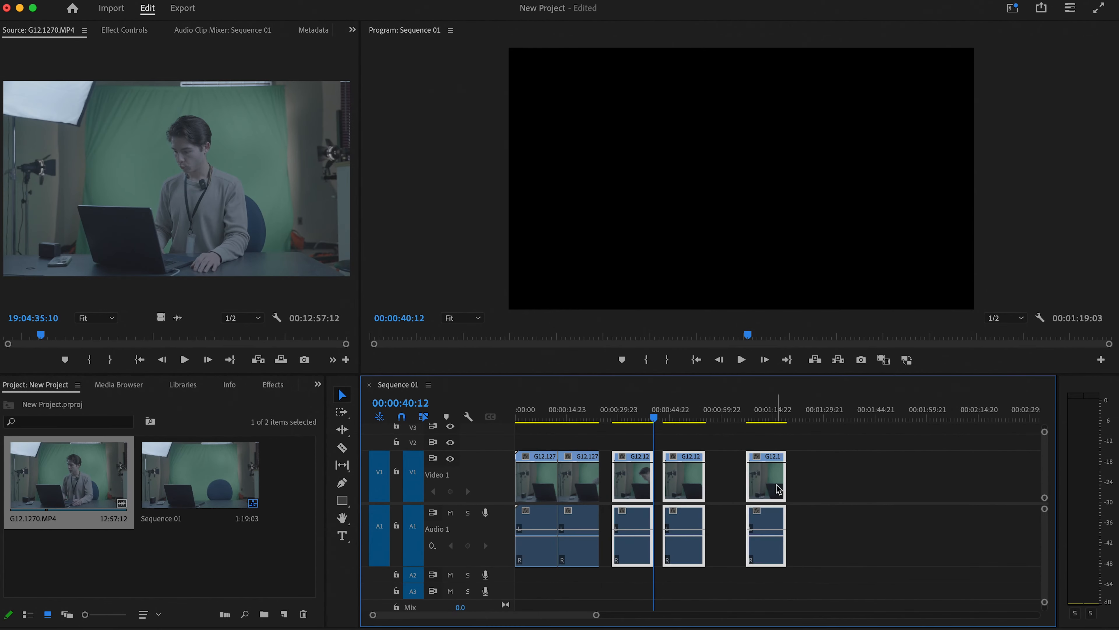
left_click_drag(779, 489, 871, 488)
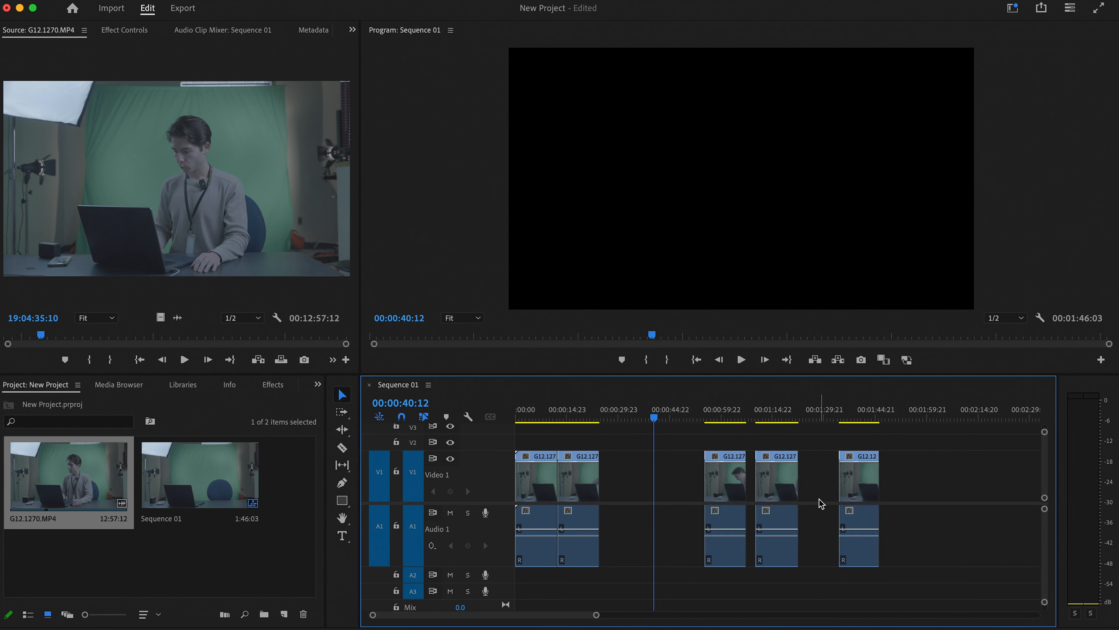
left_click_drag(860, 479, 828, 496)
Nest the three grouped clips into a sequence named Nested Sequence 01.
left_click_drag(729, 417, 804, 419)
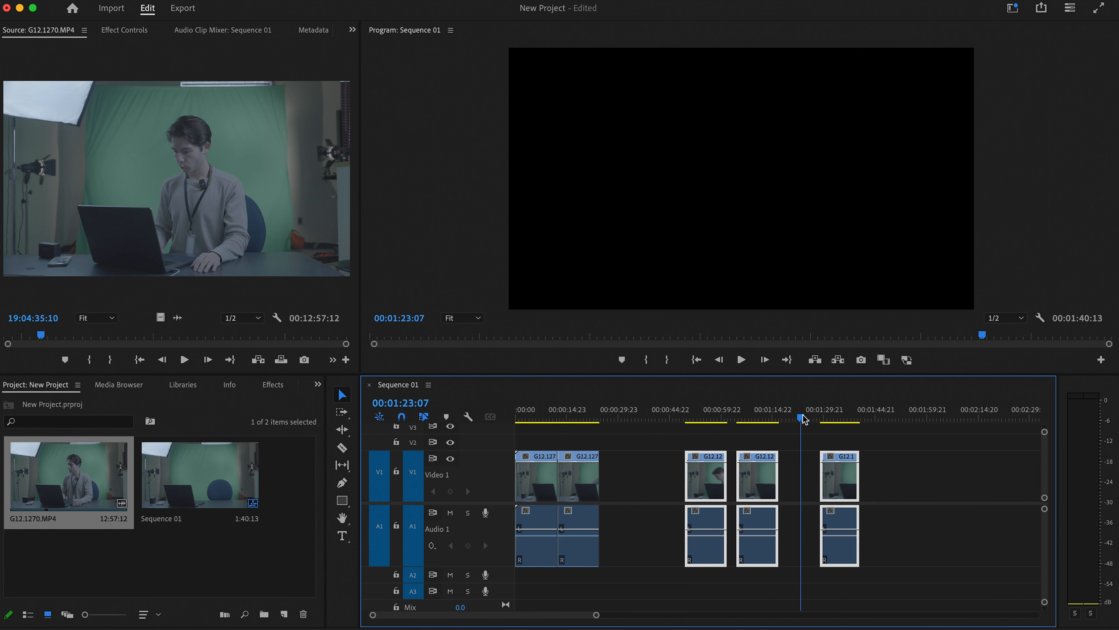
mouse_move(804, 419)
left_mouse_down()
mouse_move(757, 419)
mouse_move(817, 419)
left_mouse_up()
right_click(737, 485)
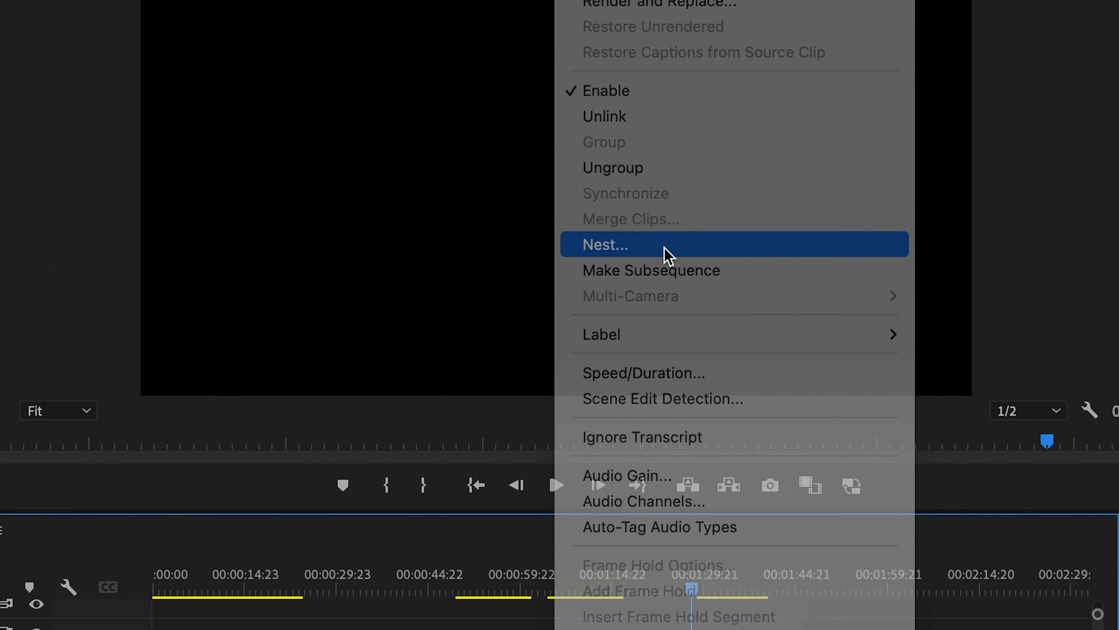
left_click(768, 224)
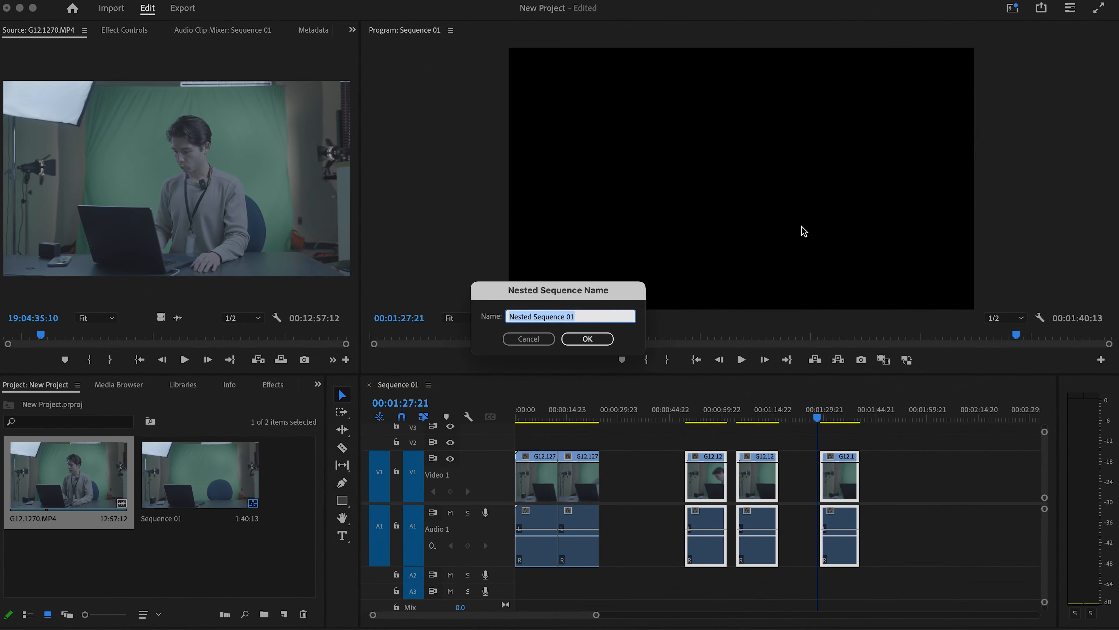
left_click(581, 342)
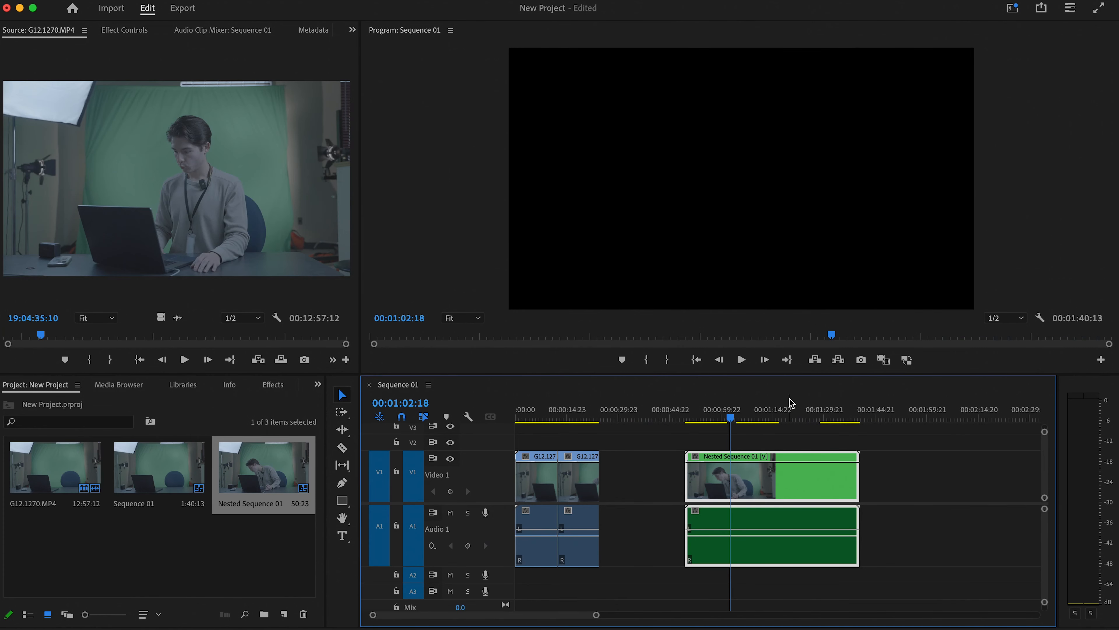
Undo the nesting, the grouping and all the clip moves in the timeline.
key("super+z")
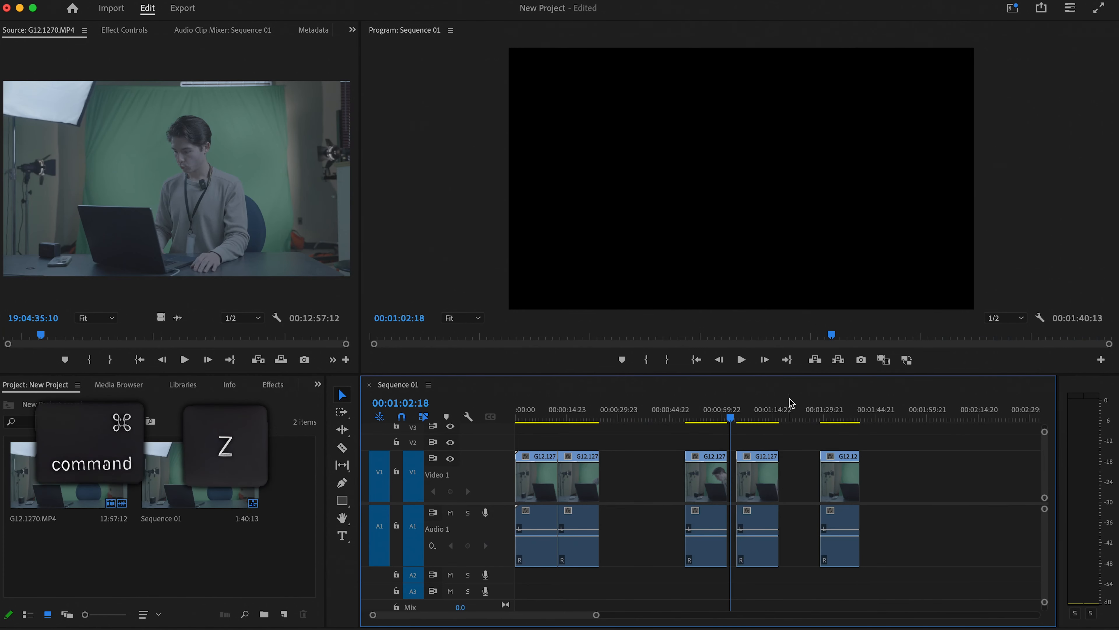
key("super+z")
key("super+z")
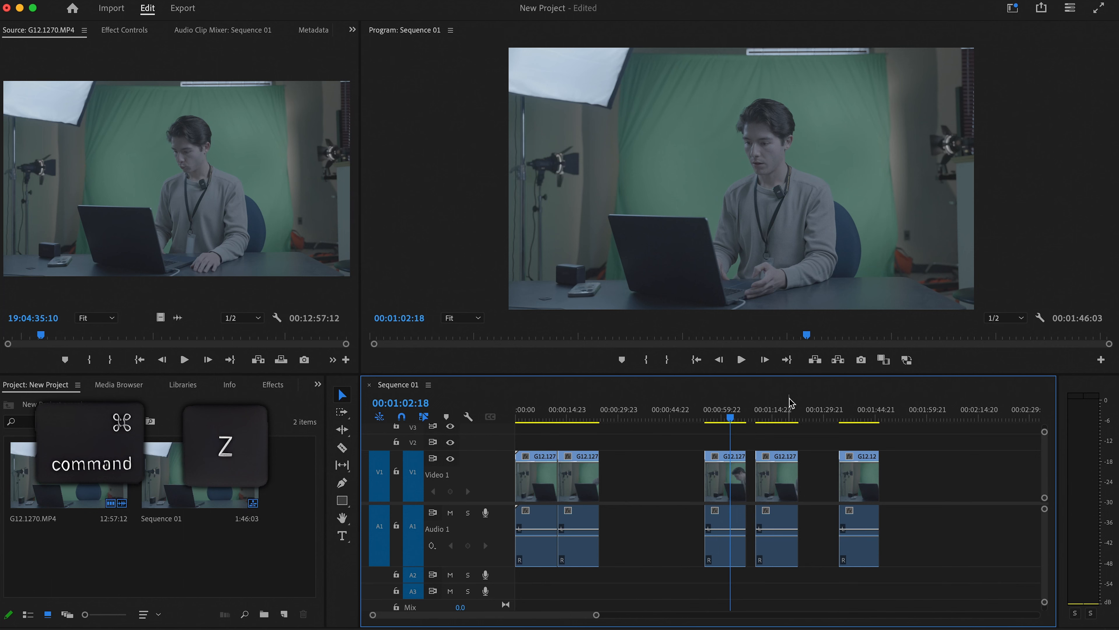
key("super+z")
key("super+z")
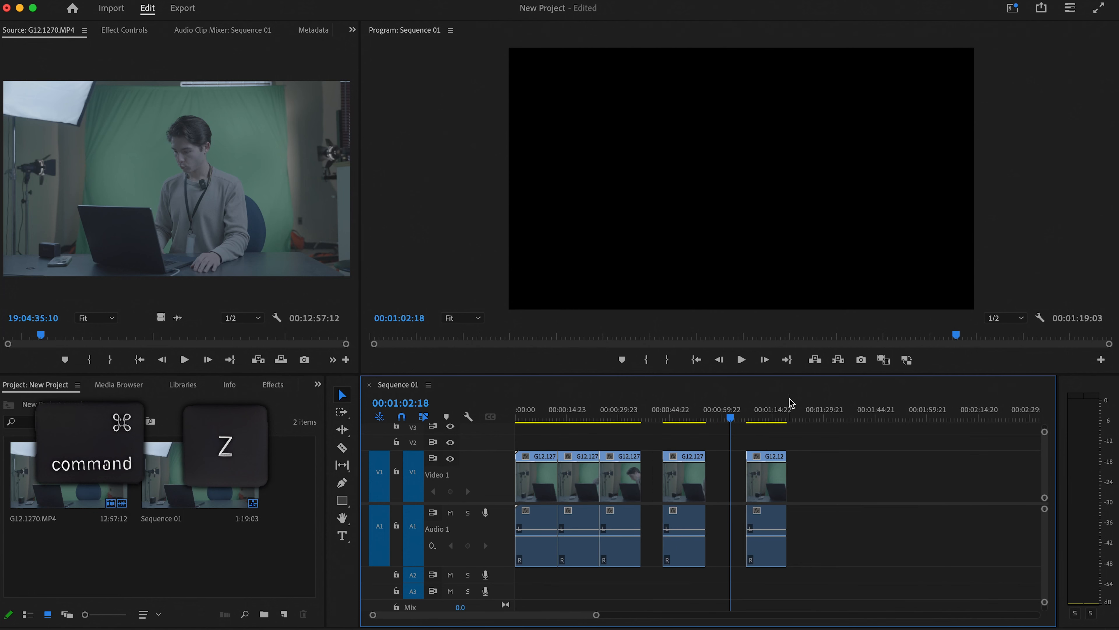
key("super+z")
key("super+z")
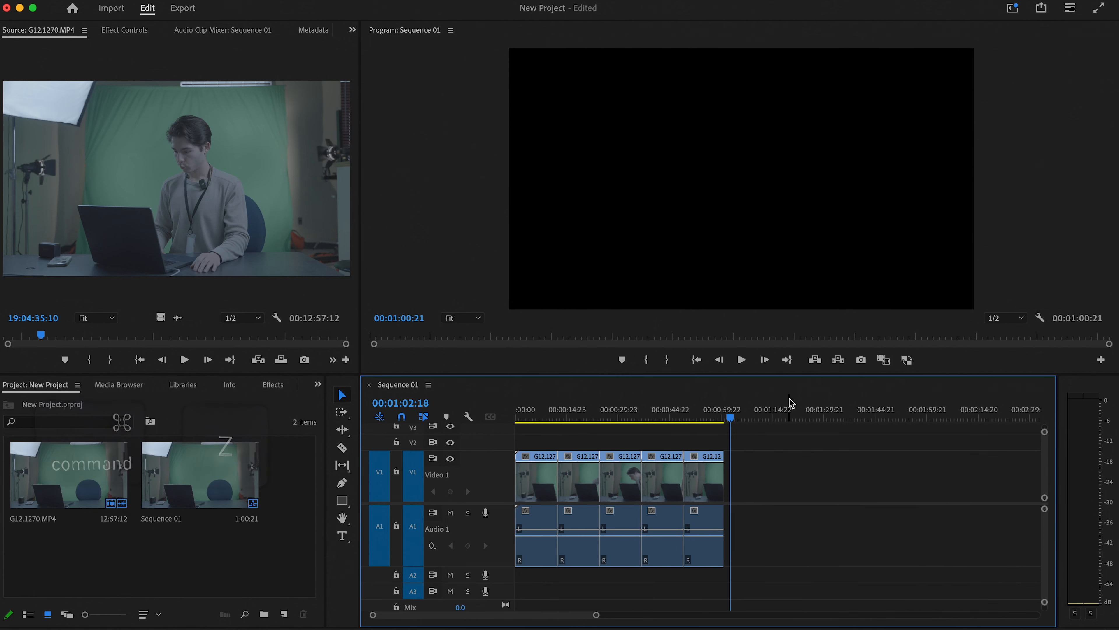
Select the fourth clip and place the playhead within it at 00:00:47:04.
left_click(696, 484)
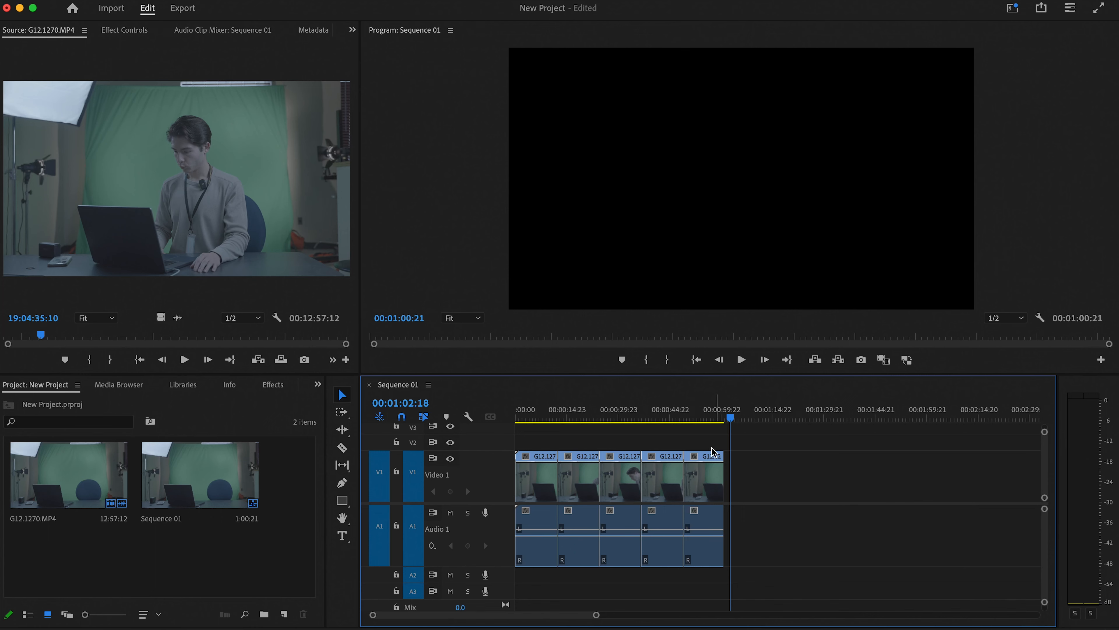
left_click(716, 412)
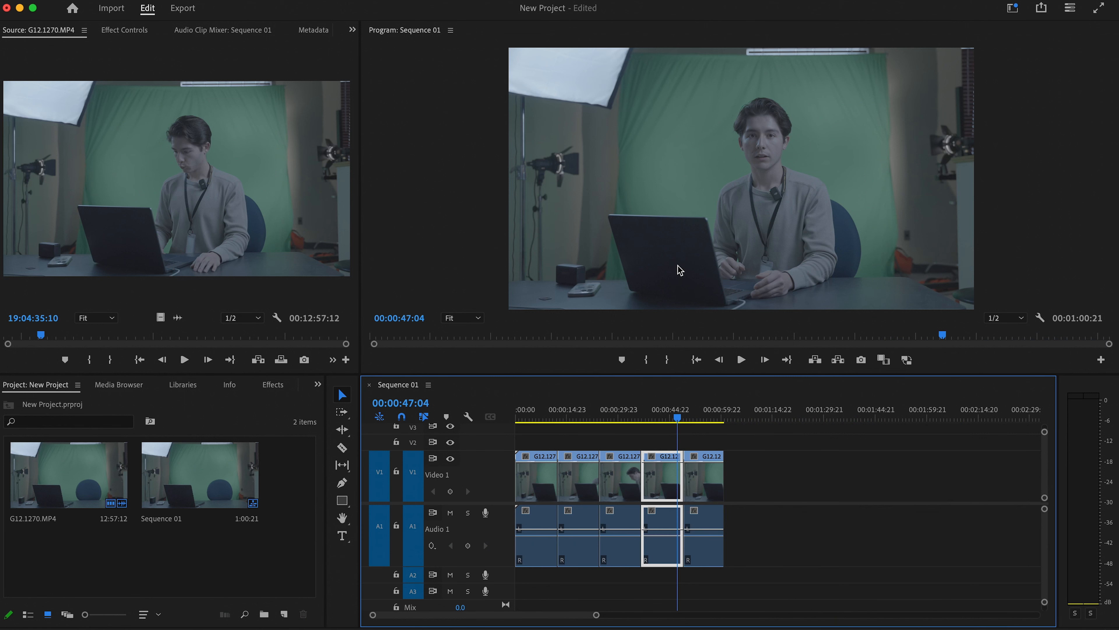
Look at the Save As name, location and file format options for the project, and cancel without saving a new version.
key("super+s")
left_click(100, 5)
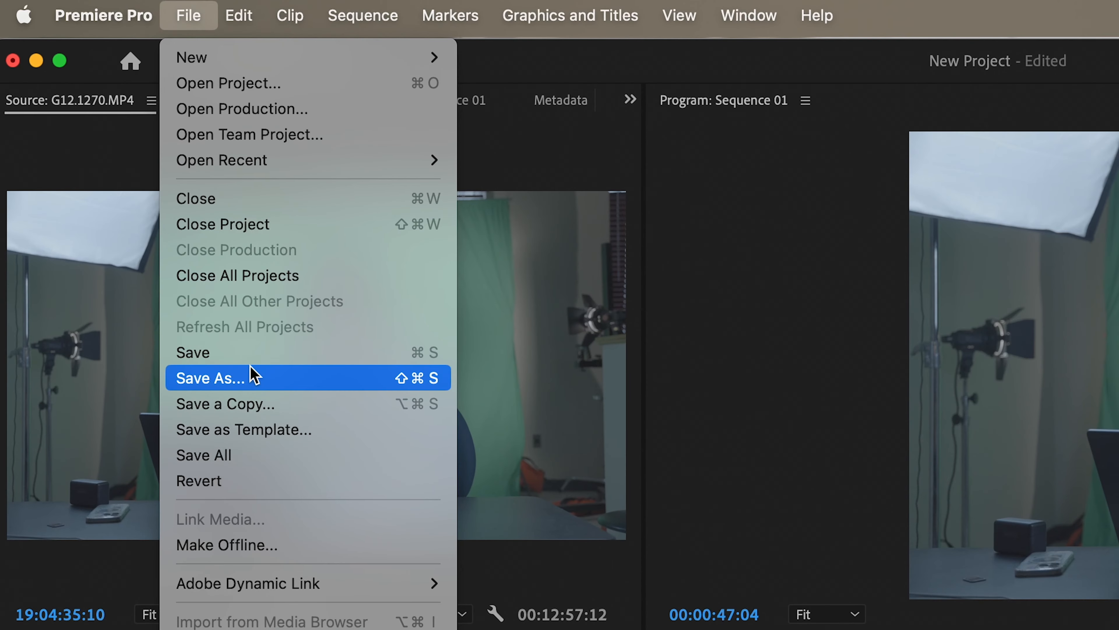
left_click(254, 375)
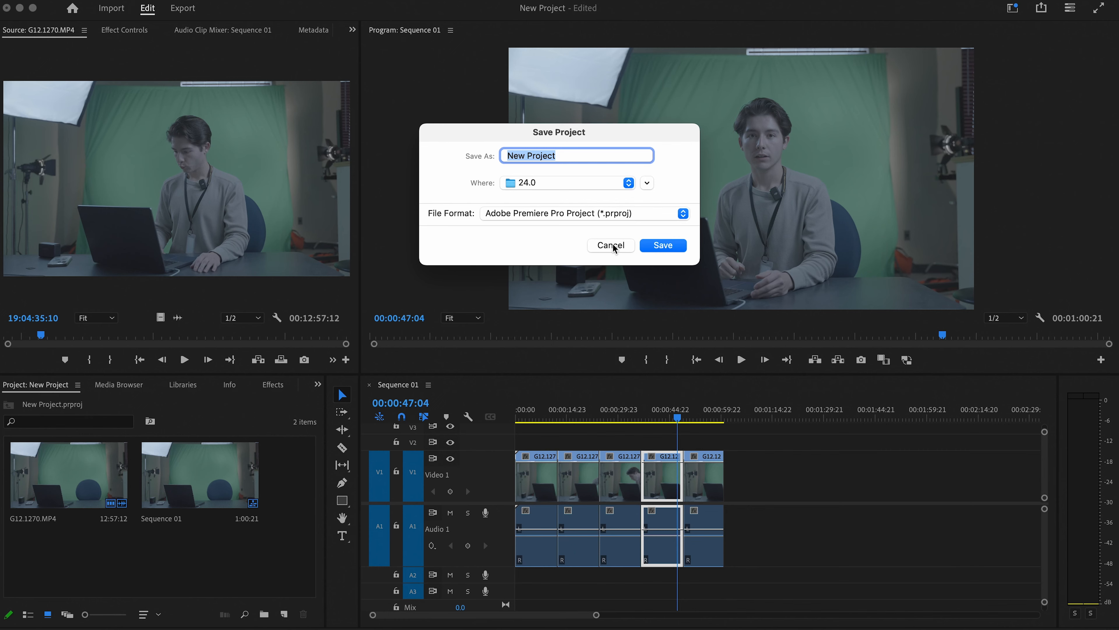
left_click(613, 246)
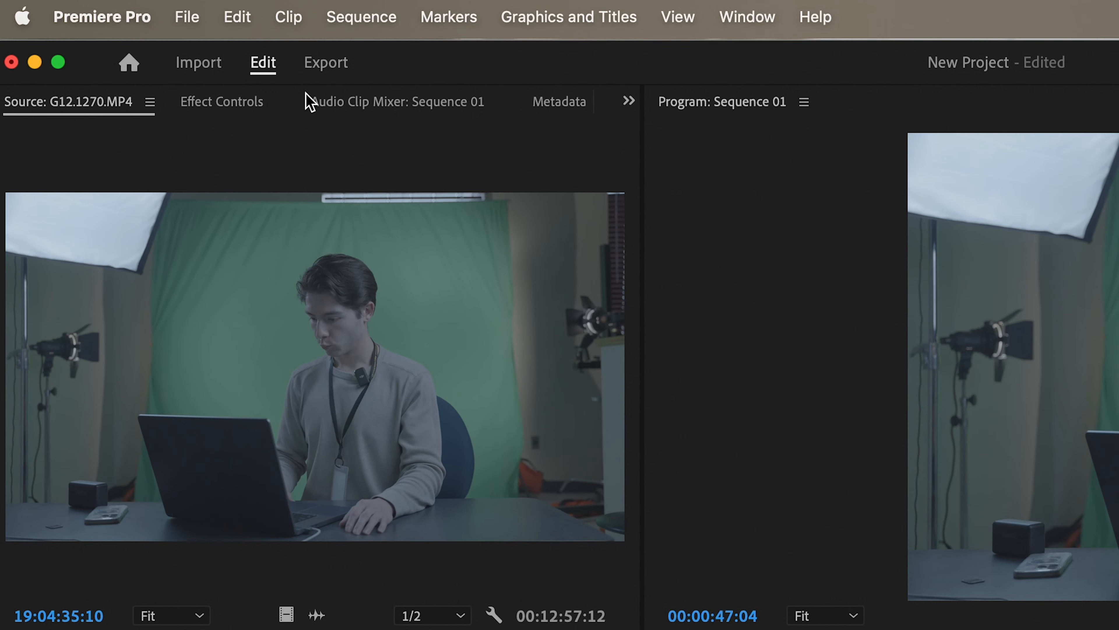
Set up the export of Sequence 01 with the file name sample1.mp4 and the Match Source - Adaptive High Bitrate preset.
left_click(323, 66)
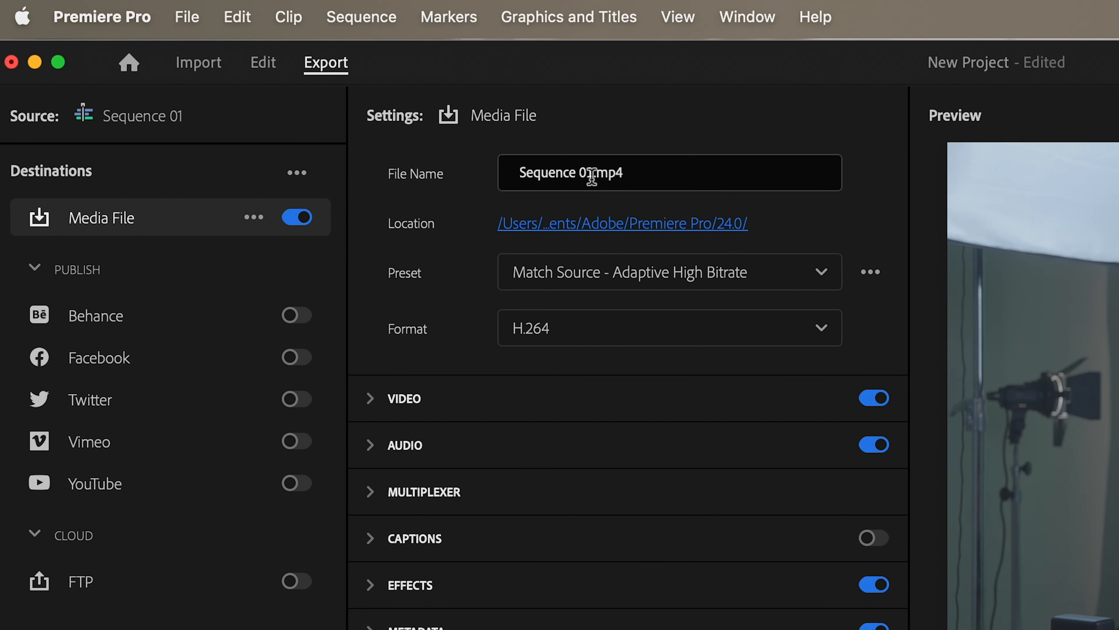
left_click_drag(587, 173, 465, 175)
type("sample")
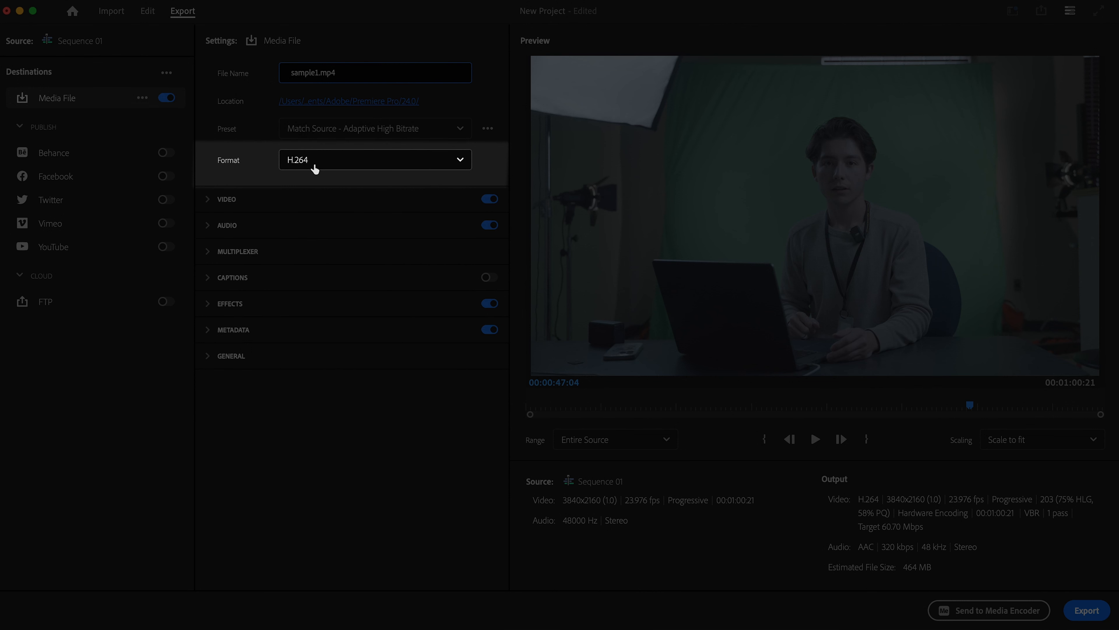
left_click(355, 135)
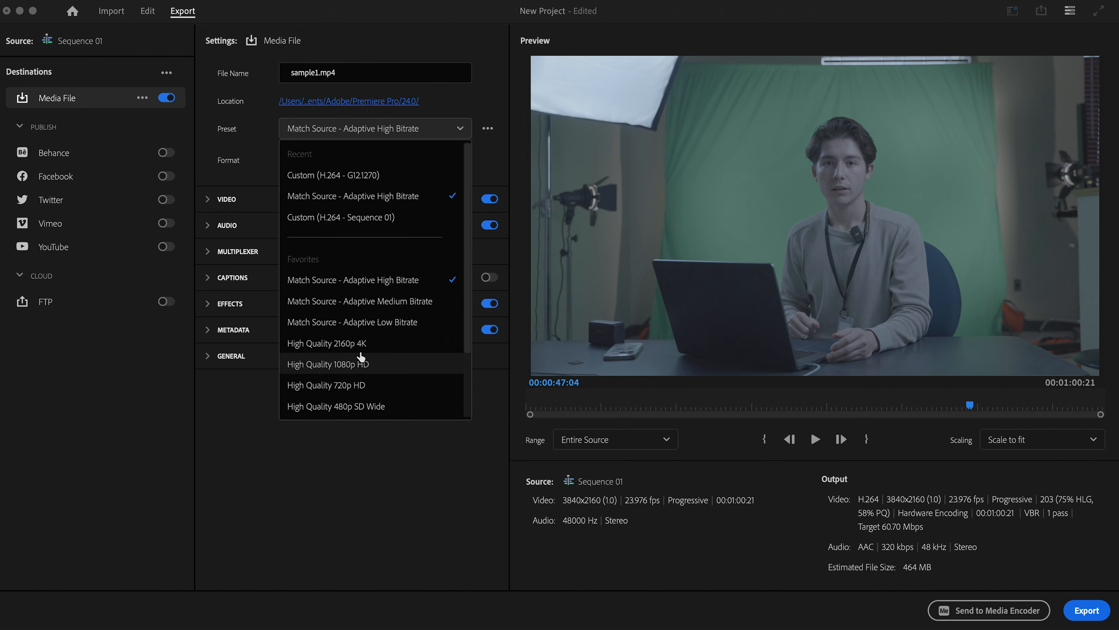
left_click(387, 195)
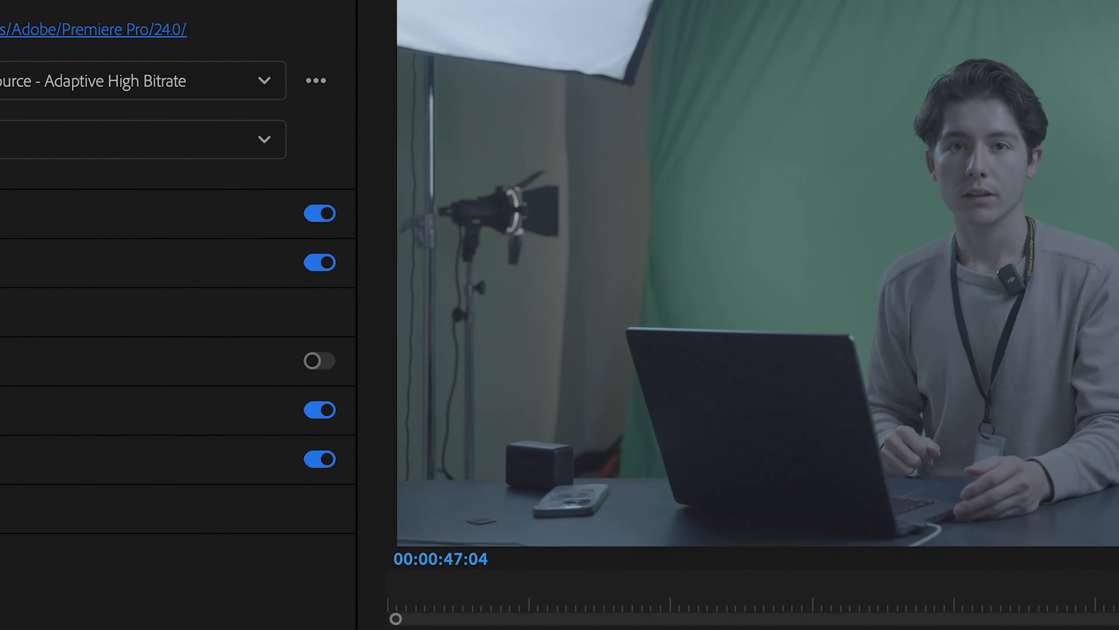
Scrub through the export preview from start to end and back to 00:00:29:09.
left_click(357, 428)
left_click_drag(356, 426, 944, 426)
left_click_drag(937, 430, 607, 438)
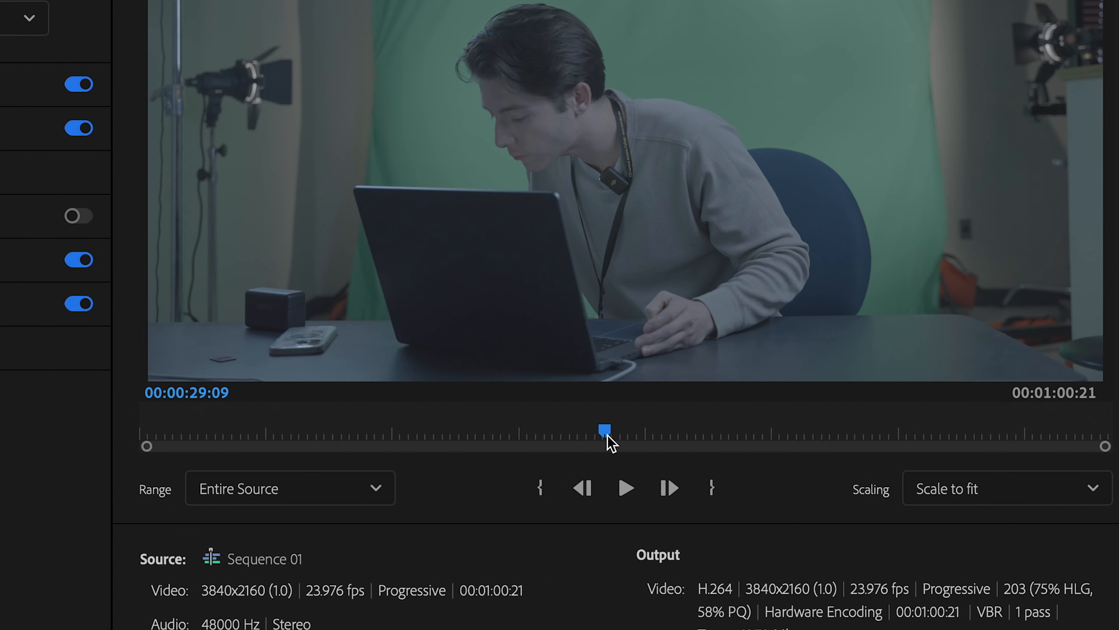
Keep the export range at Entire Source and set the scaling to Stretch to fill.
left_click(345, 501)
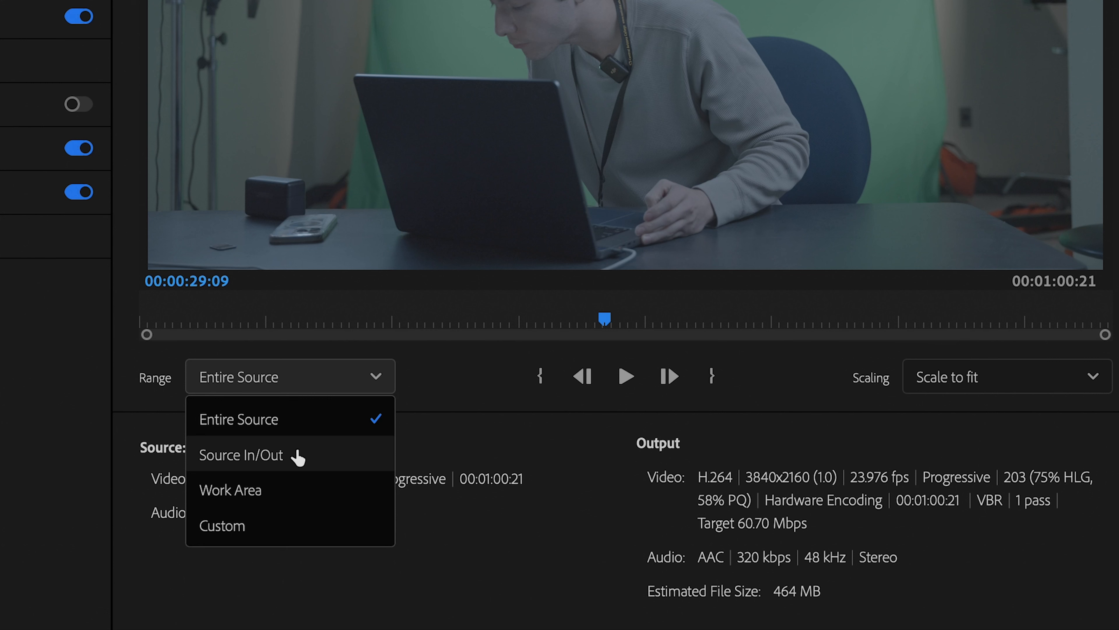
left_click(284, 424)
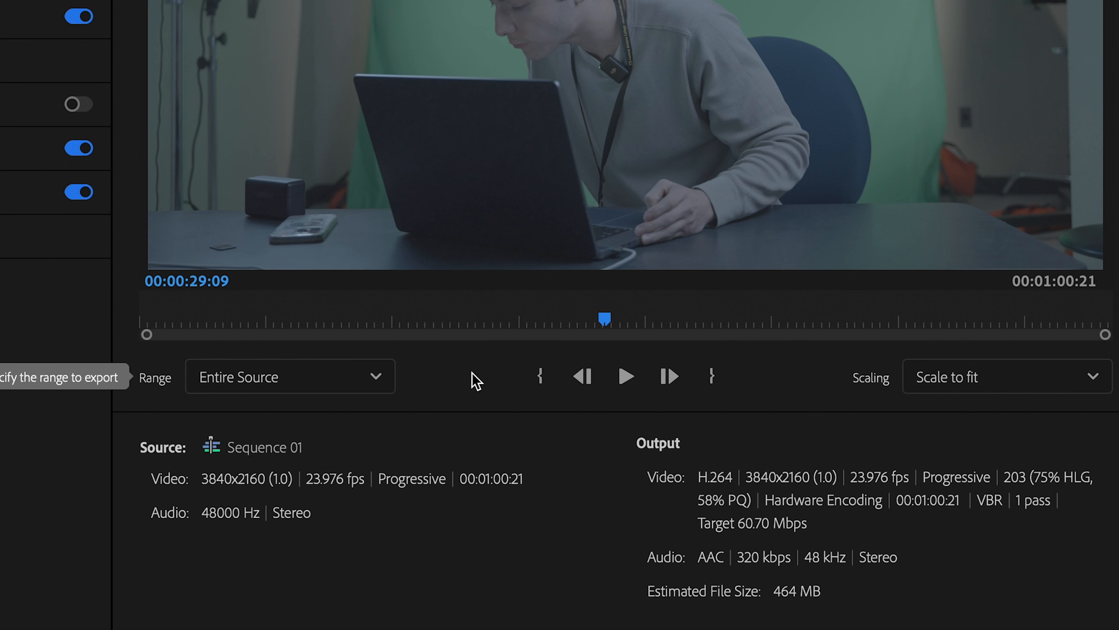
left_click(972, 391)
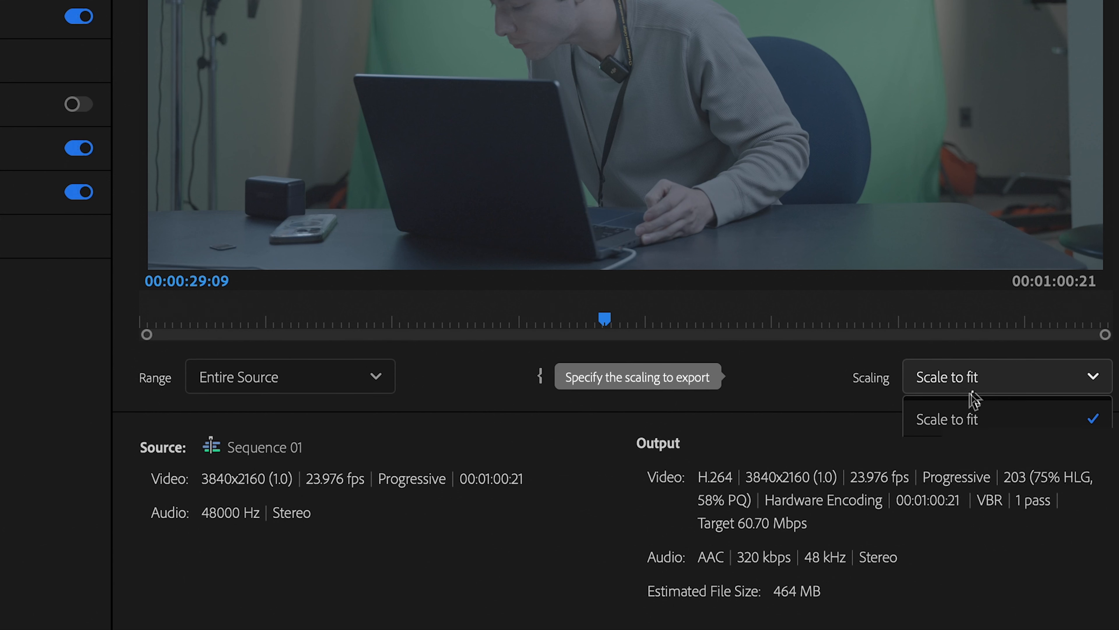
left_click(969, 441)
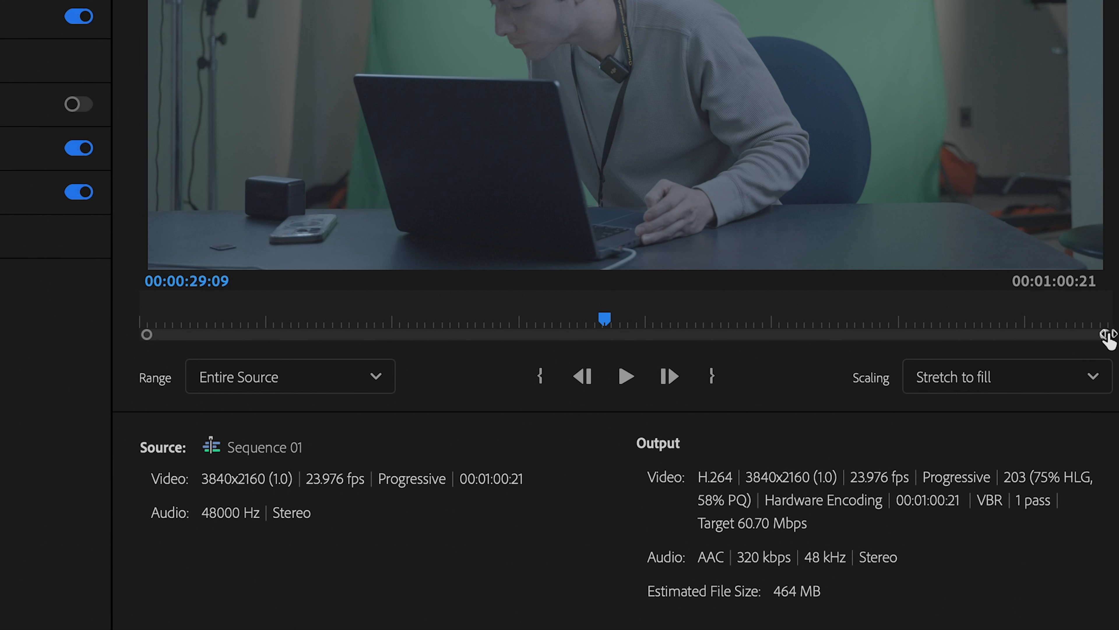
left_click_drag(1107, 334, 805, 333)
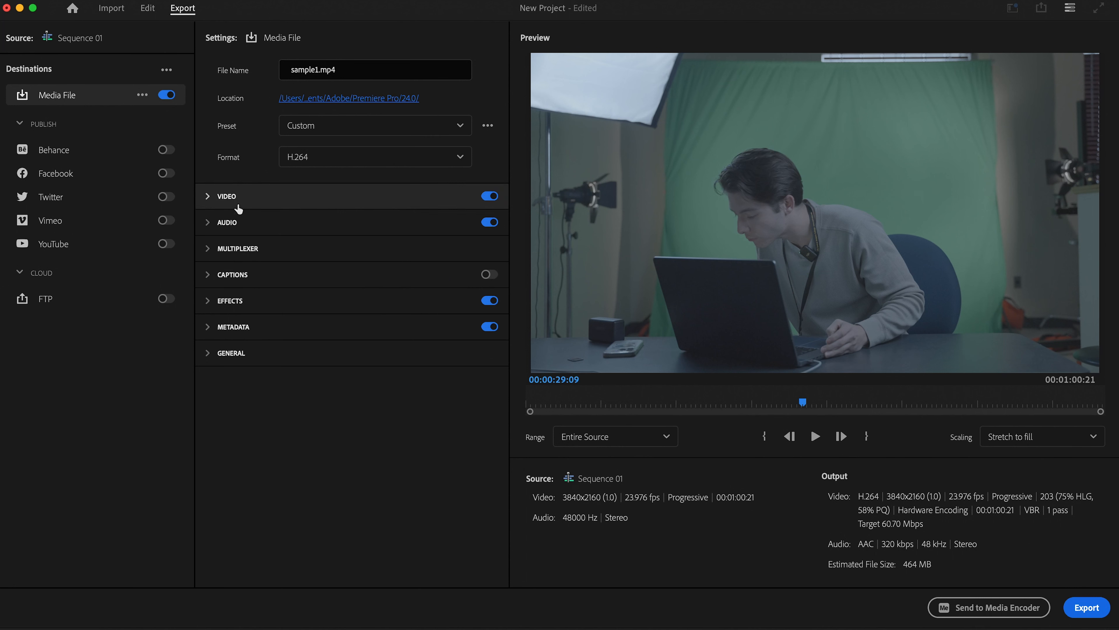
Expand the video export settings, browse the available frame rates, and return the frame rate to matching the source.
left_click(219, 198)
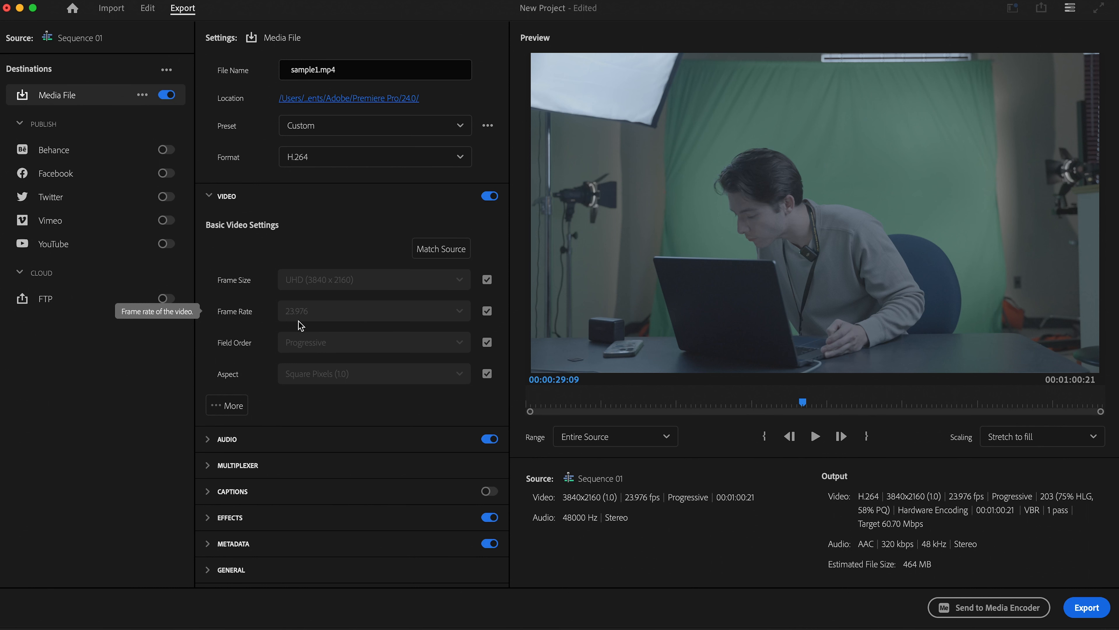
left_click(487, 311)
left_click(458, 311)
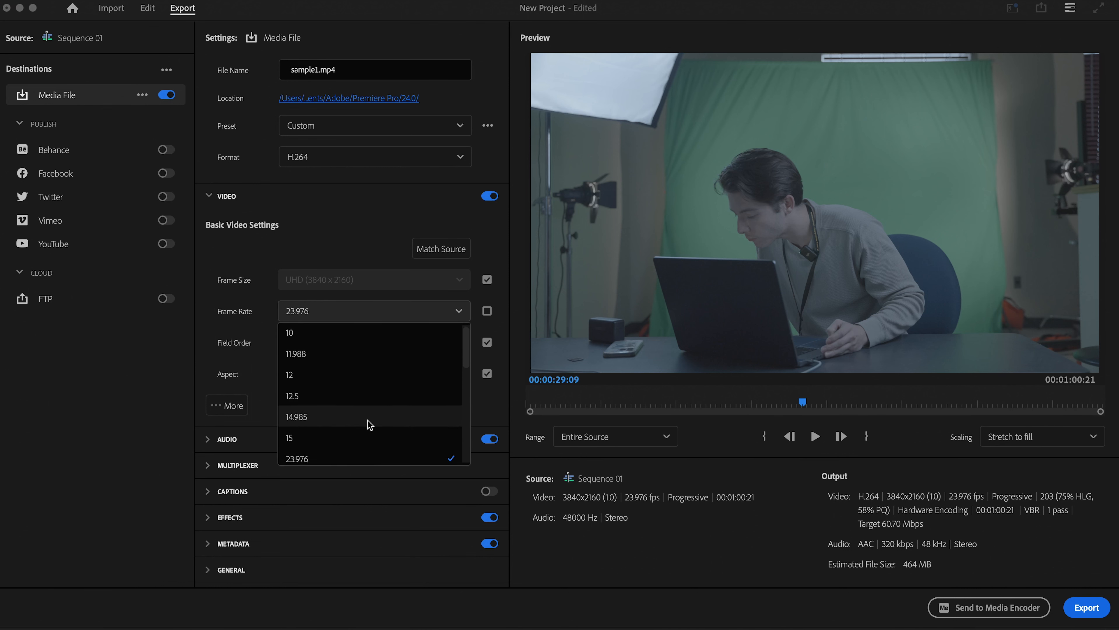
scroll(346, 439, "down", 5)
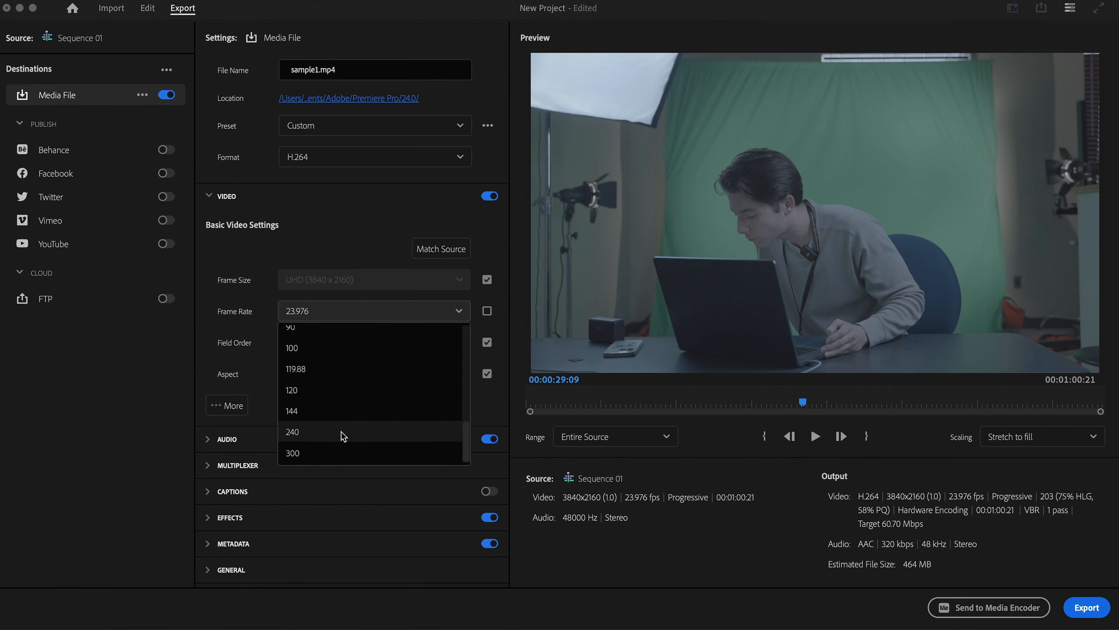
left_click(488, 310)
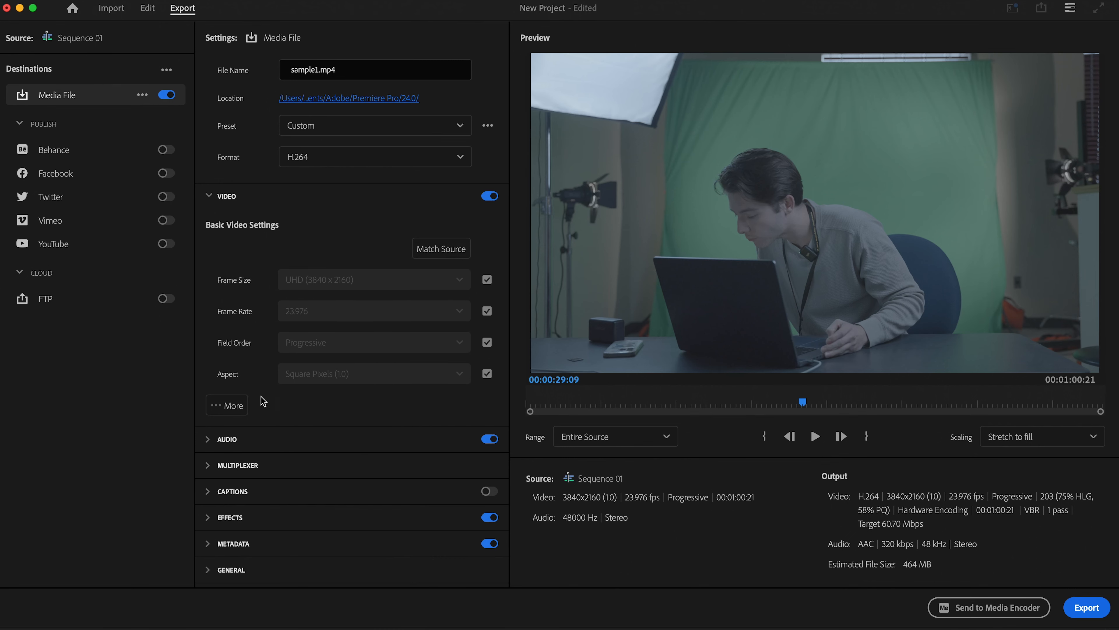
Show the additional video settings and enable Render at Maximum Depth and Use Maximum Render Quality.
left_click(244, 405)
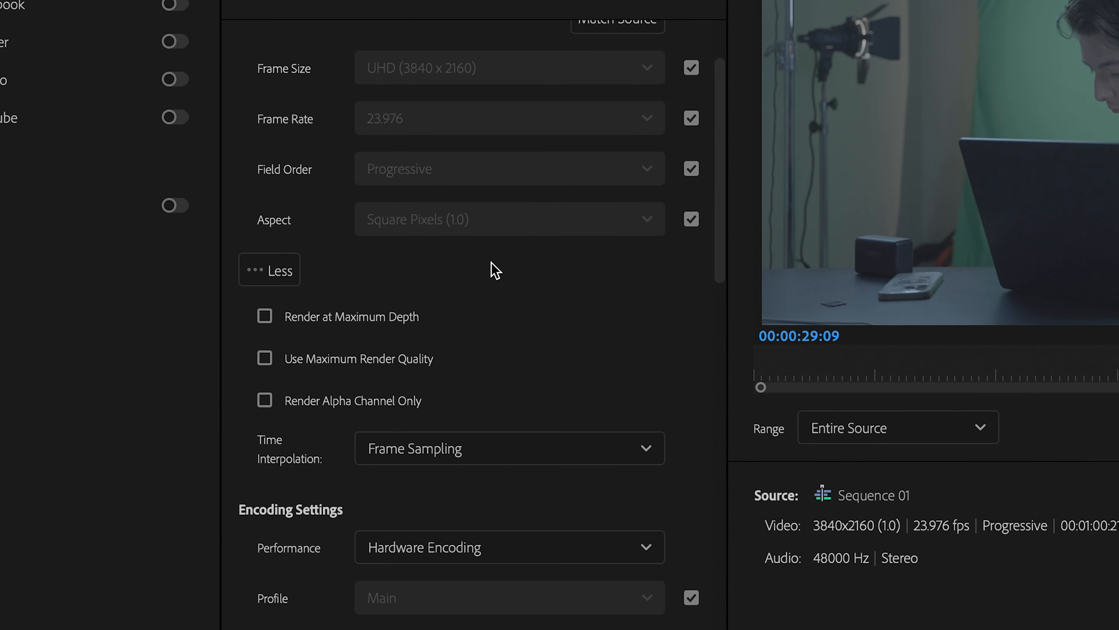
scroll(507, 264, "down", 5)
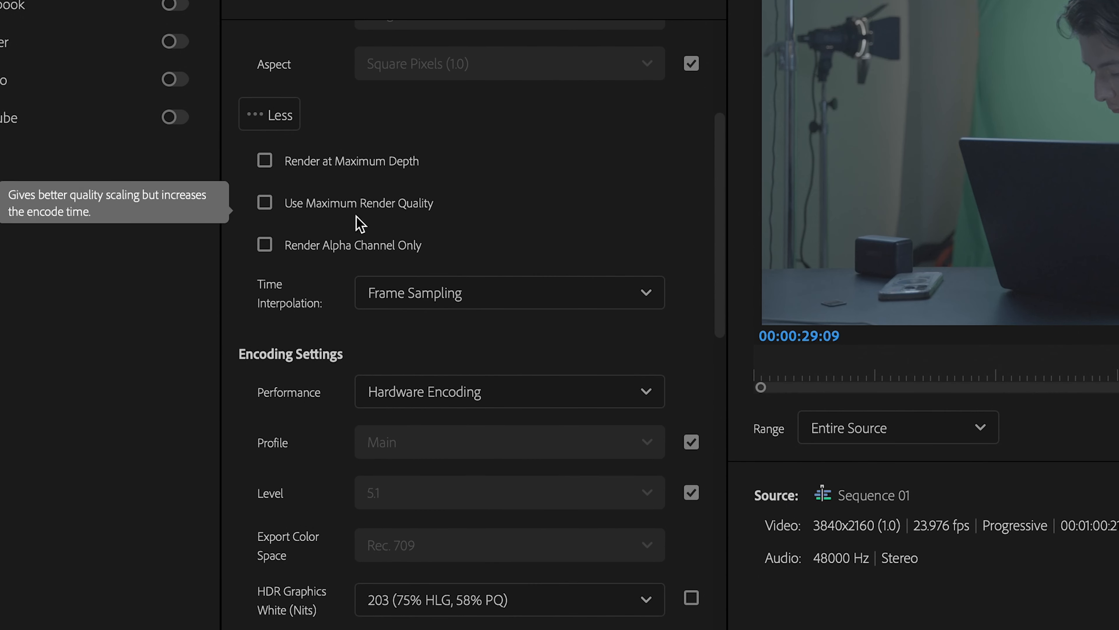
left_click(340, 162)
left_click(352, 205)
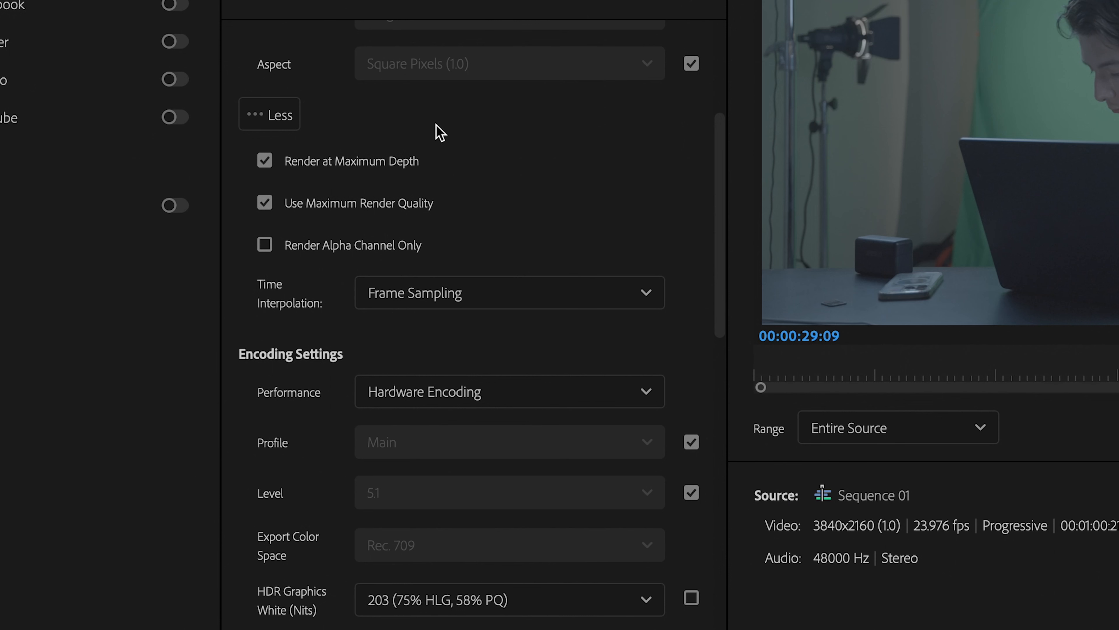
scroll(439, 132, "down", 3)
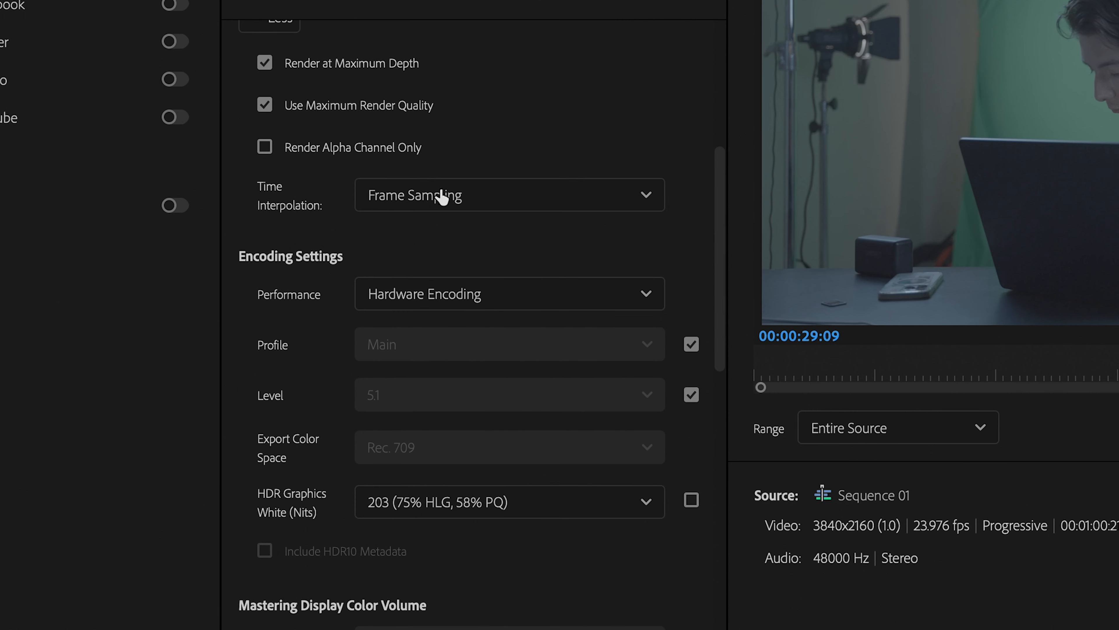
Review the performance options in the encoding settings and keep Hardware Encoding.
scroll(442, 230, "down", 1)
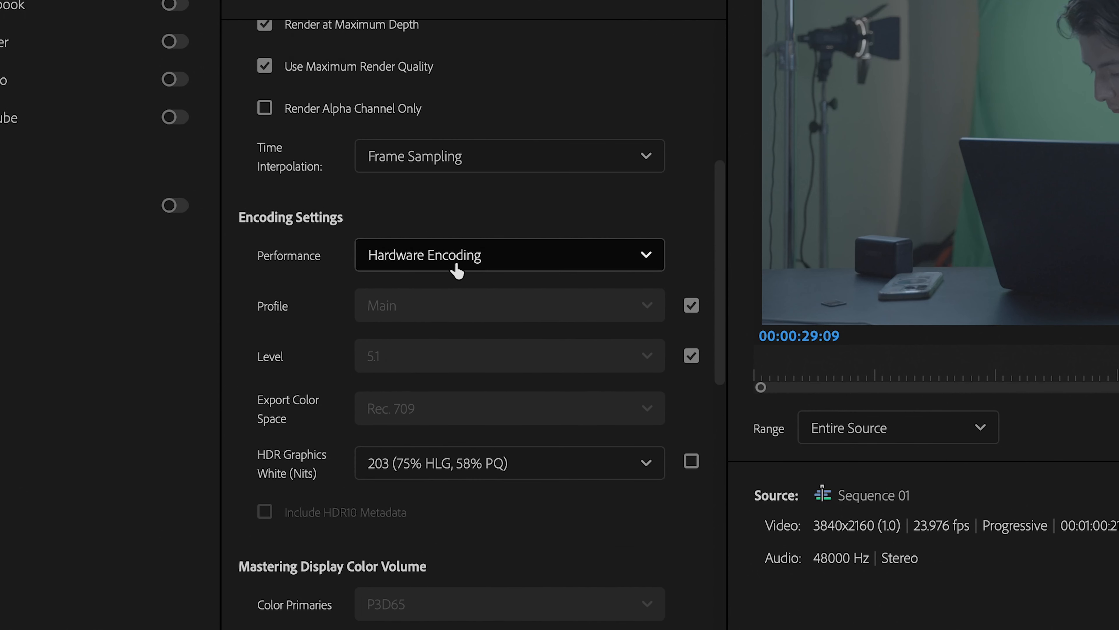
scroll(457, 265, "down", 1)
left_click(468, 221)
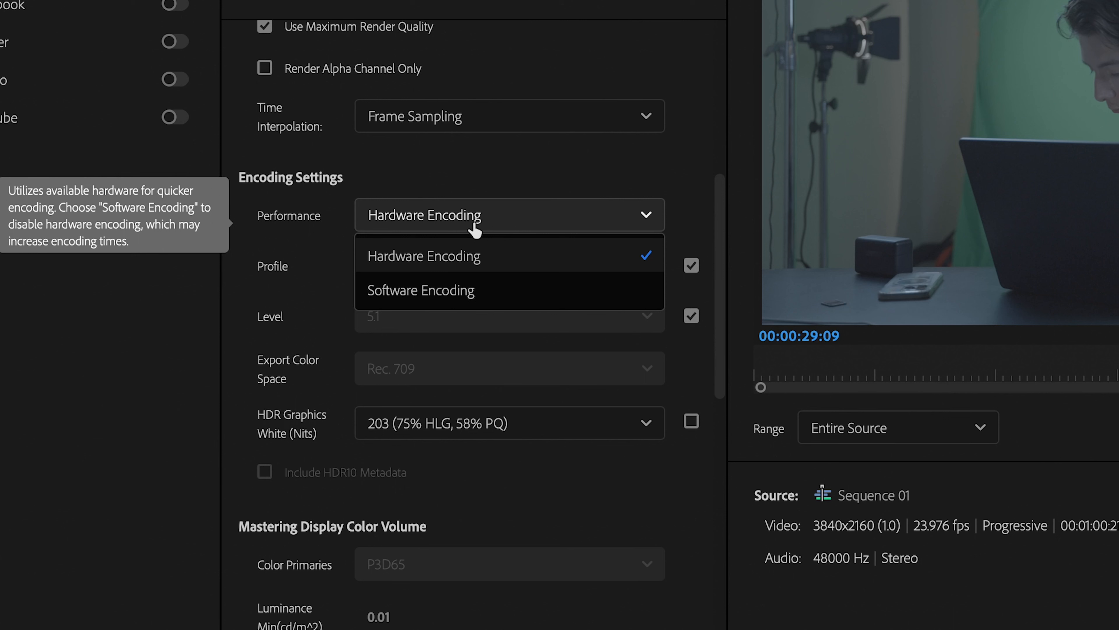
left_click(489, 192)
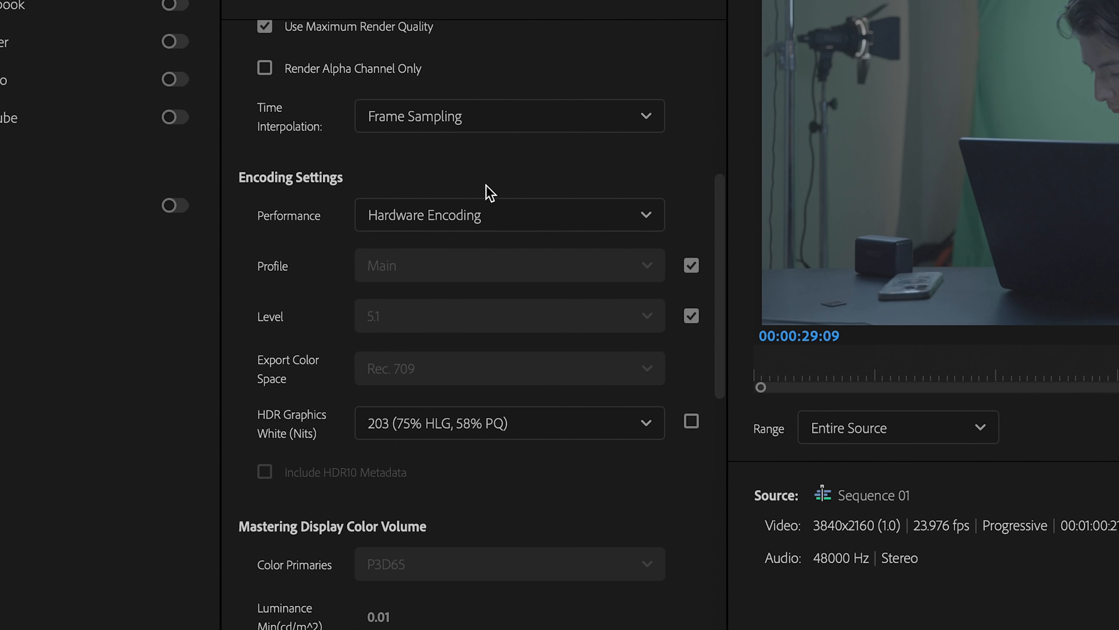
Review the bitrate encoding modes, keep VBR, 1 pass, and look over the remaining video export settings.
scroll(612, 208, "down", 6)
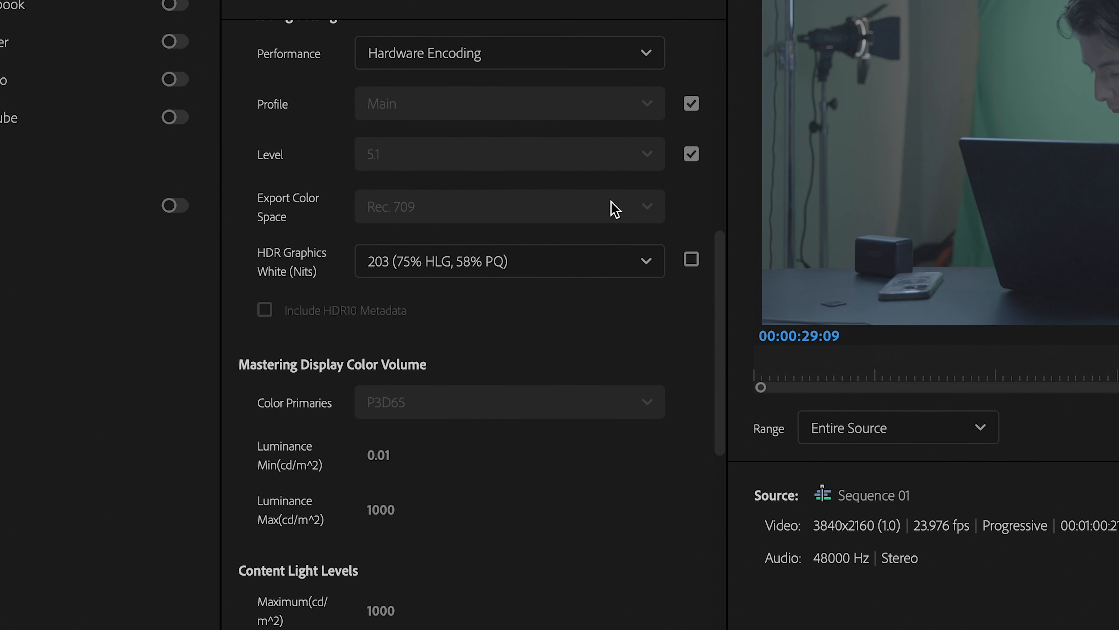
scroll(615, 209, "down", 6)
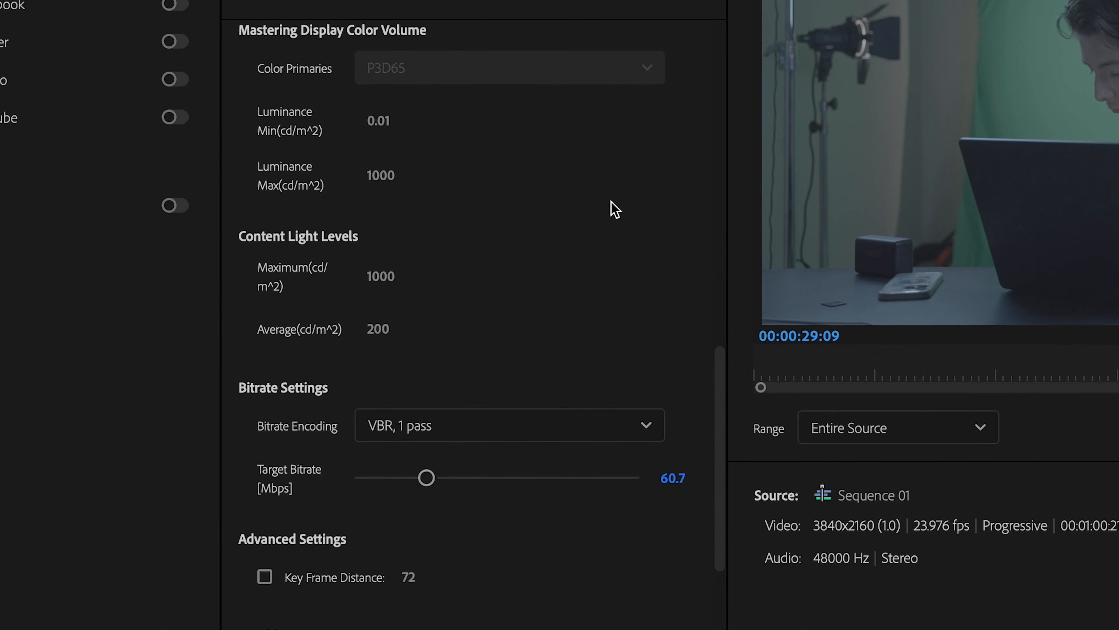
scroll(450, 344, "down", 3)
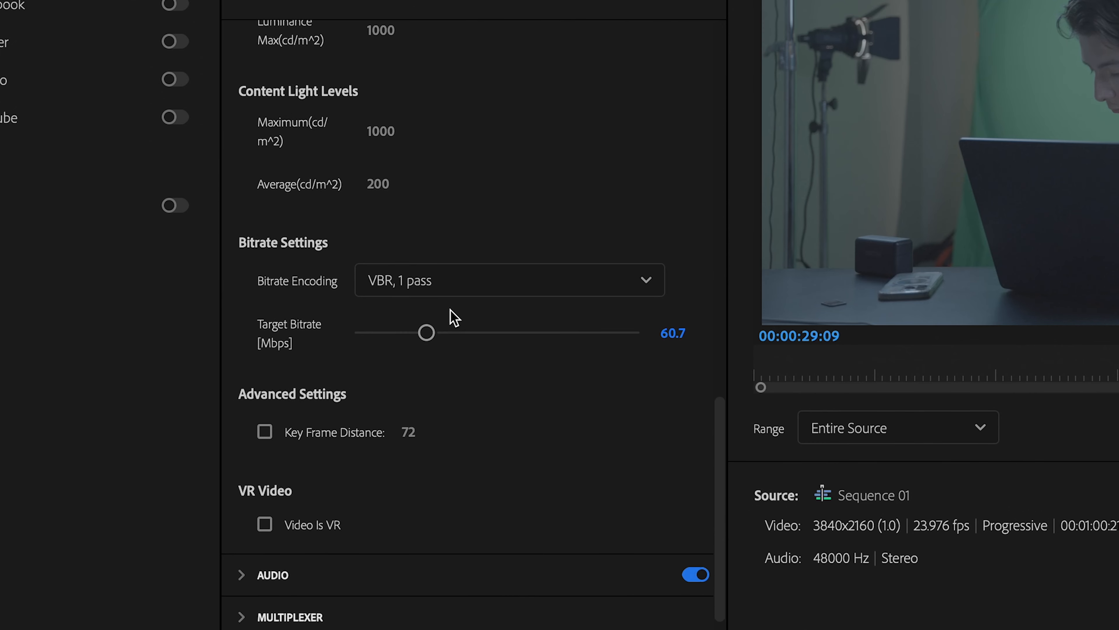
left_click(468, 290)
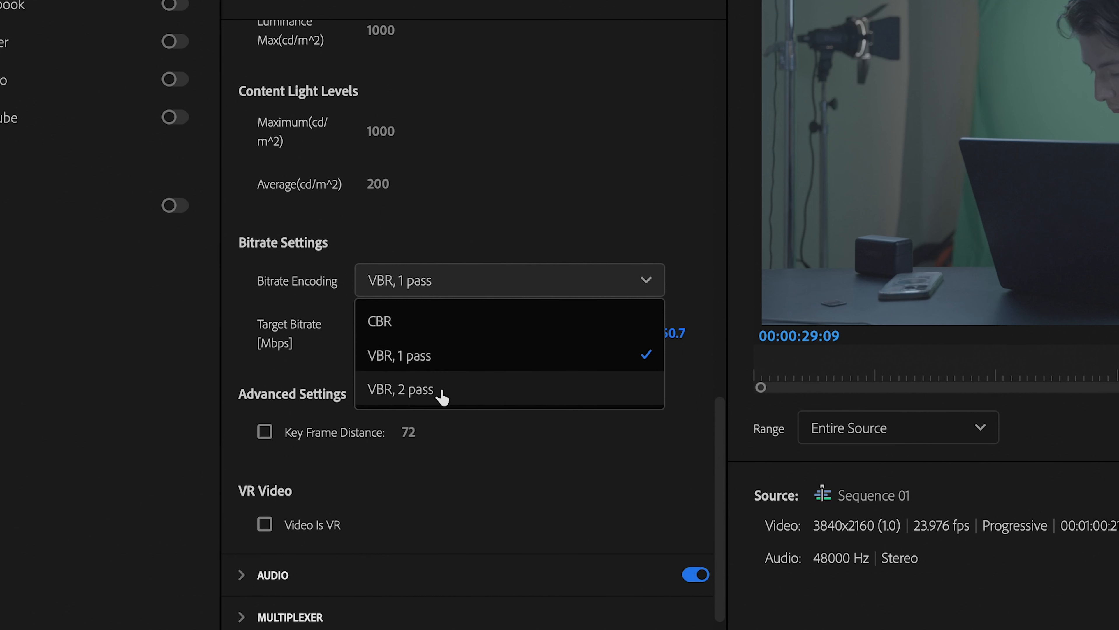
left_click(463, 440)
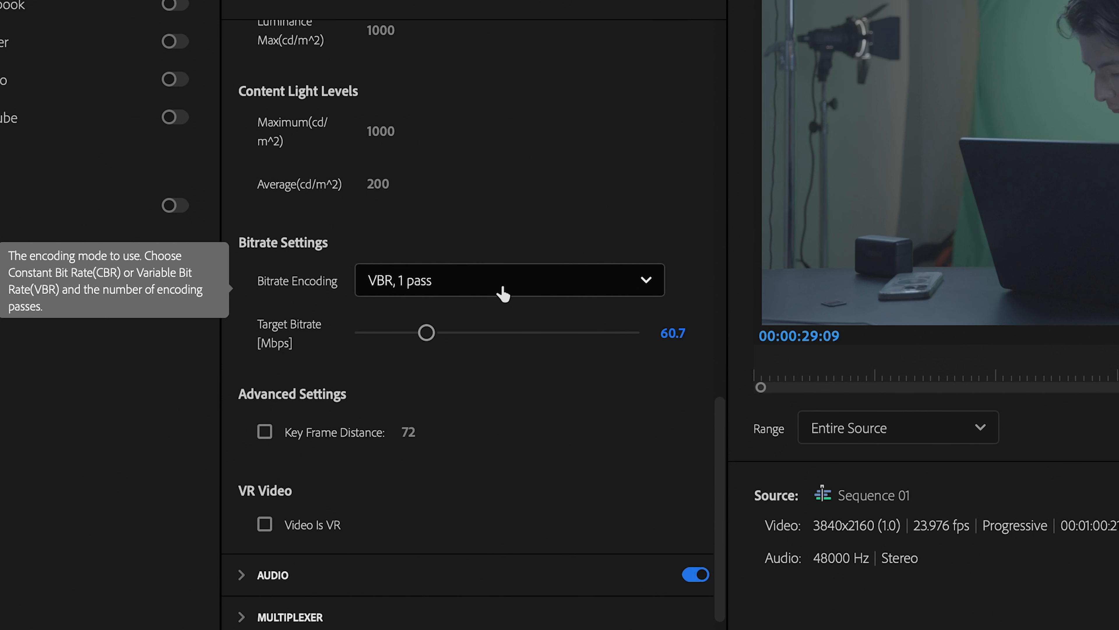
scroll(480, 365, "down", 3)
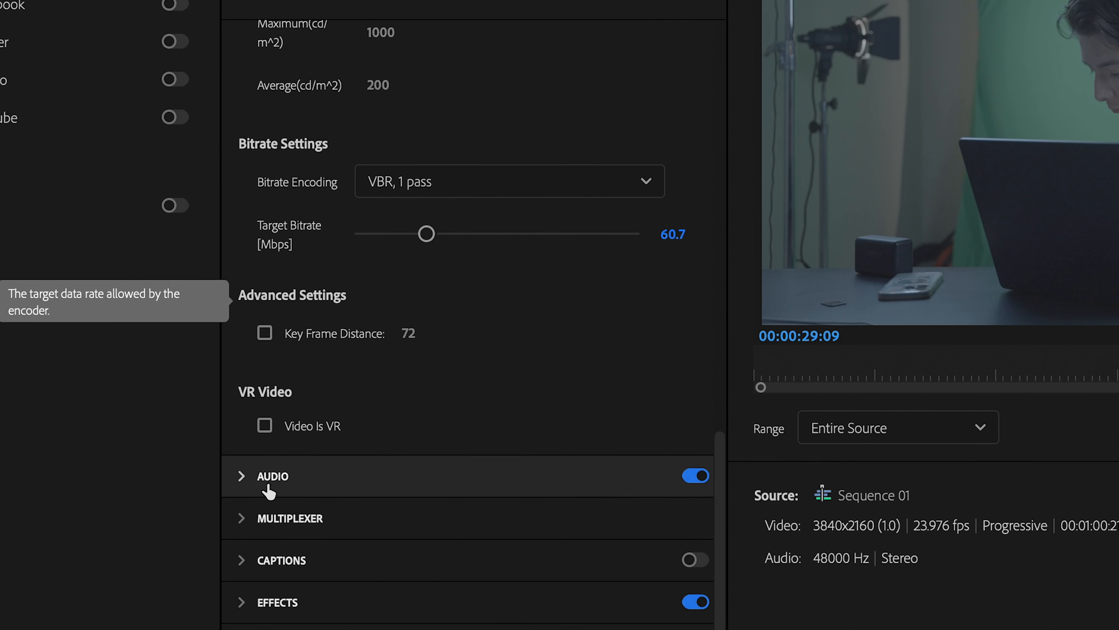
scroll(283, 136, "up", 10)
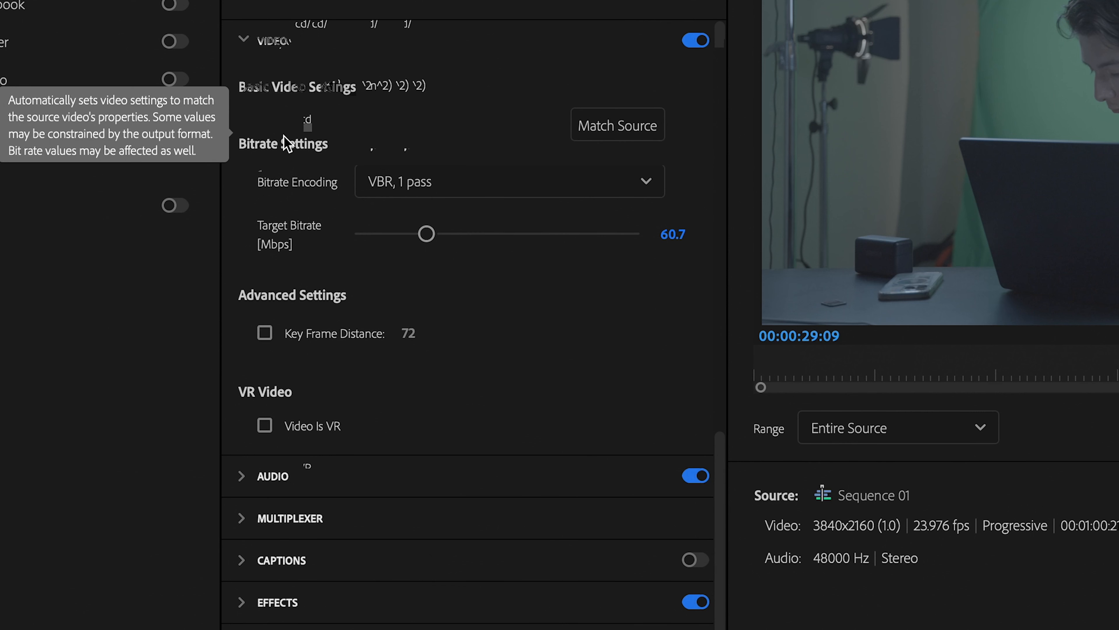